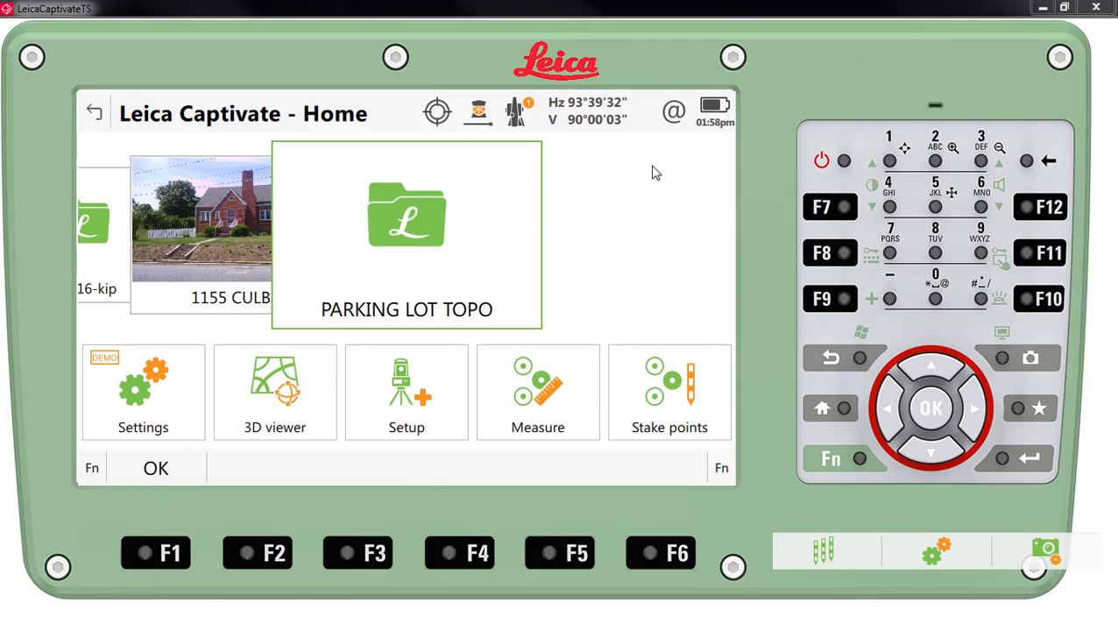
Examine the PARKING LOT TOPO job's linework in the 3D viewer and return to the home screen
left_click(298, 394)
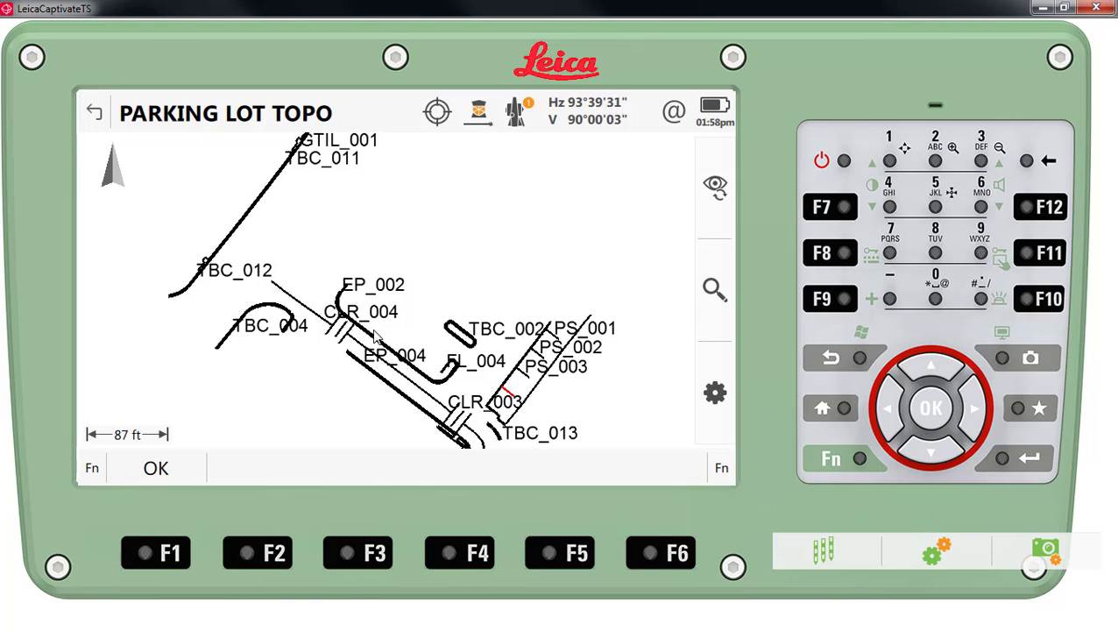
left_click(103, 117)
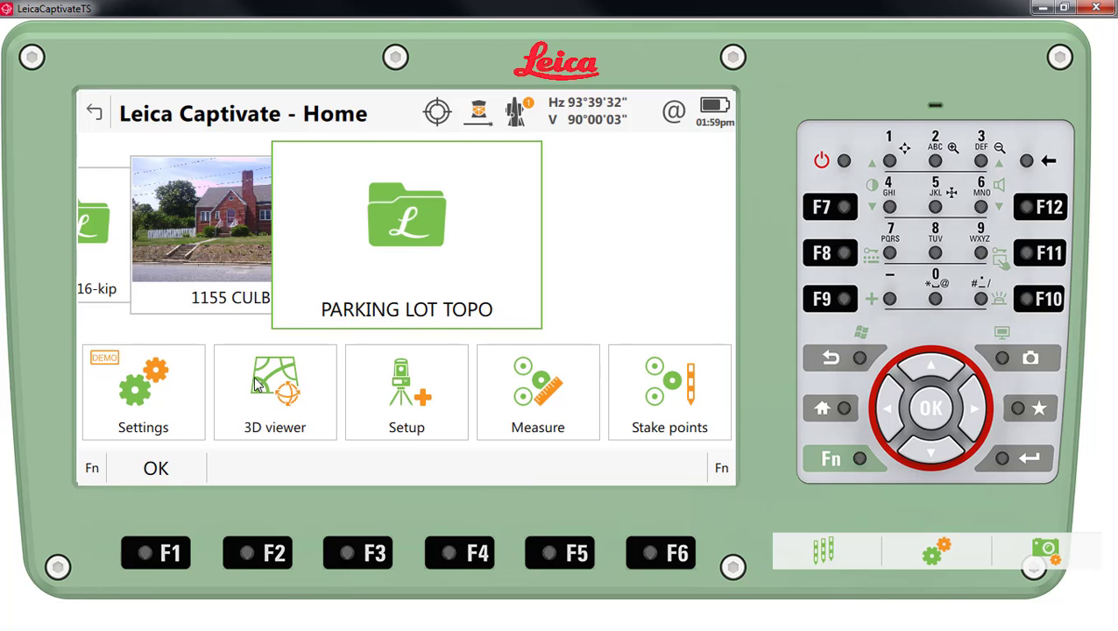
Transfer the XSL stylesheet ASCII Export - CAD V3 from USB to the internal memory, without transferring any more objects
left_click(160, 410)
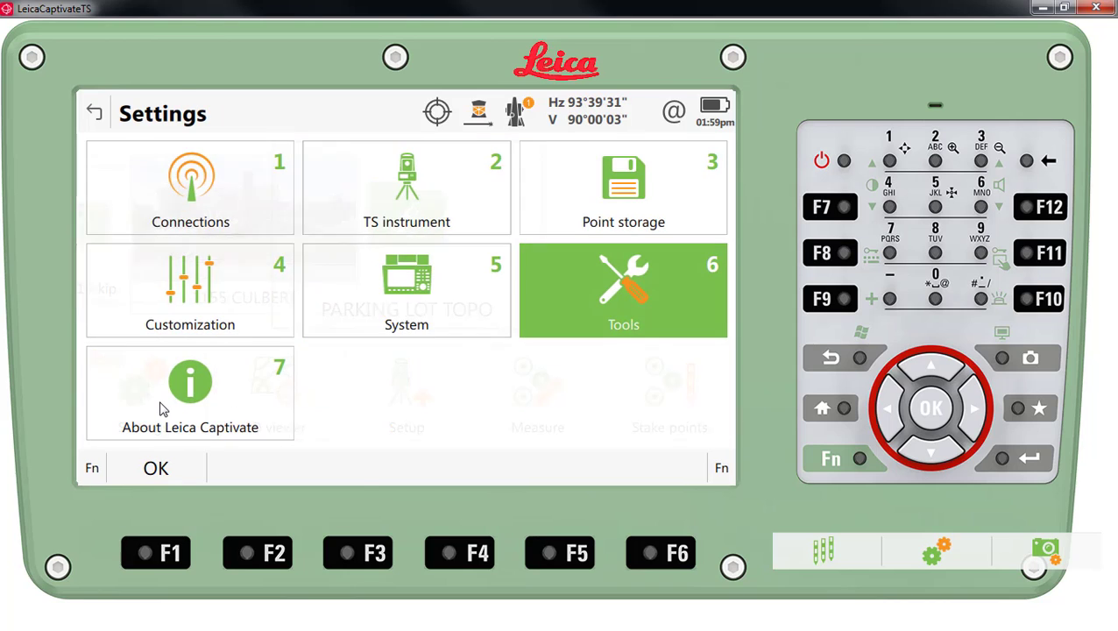
left_click(611, 317)
left_click(145, 203)
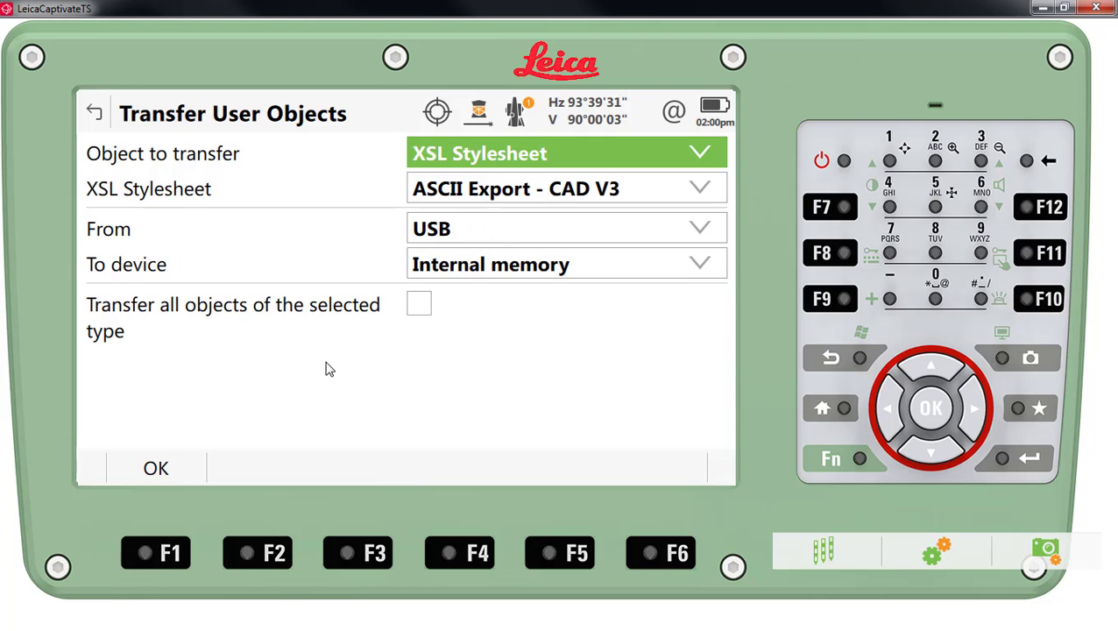
left_click(158, 469)
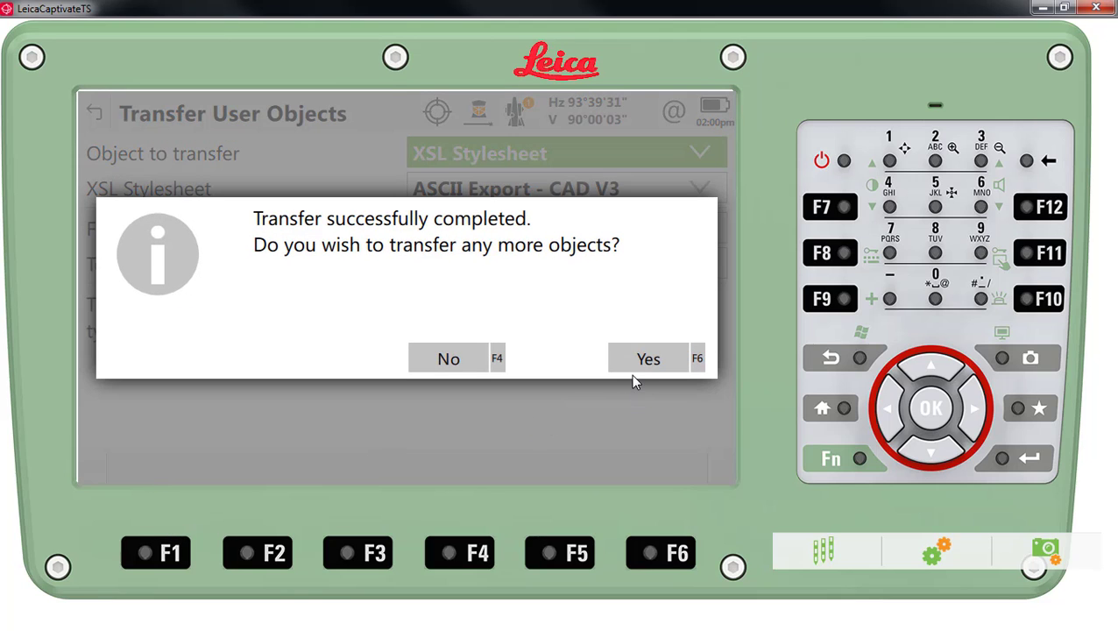
left_click(449, 360)
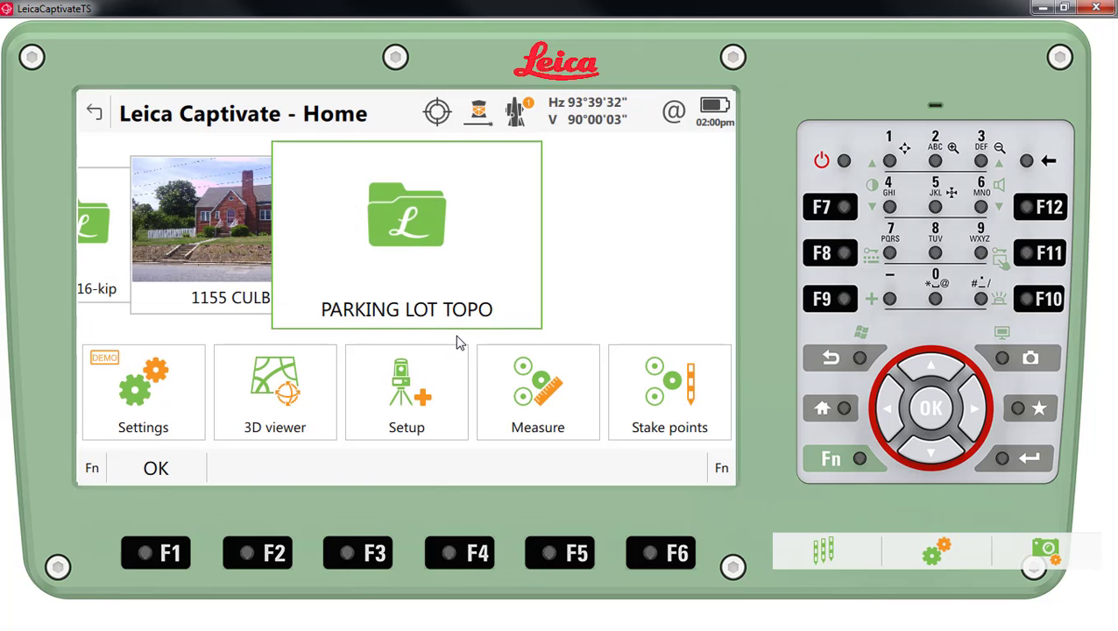
Export the PARKING LOT TOPO job with the ASCII Export - CAD V3.xsl stylesheet to PARKING LOT TOPO.txt in the SD card's Data folder
left_click(411, 230)
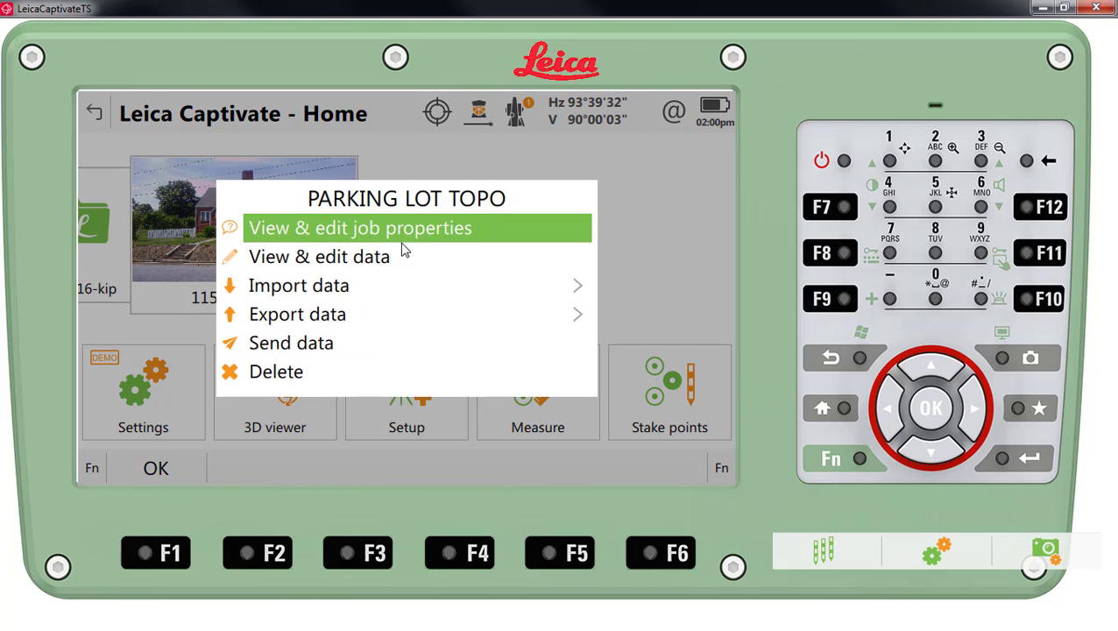
left_click(373, 313)
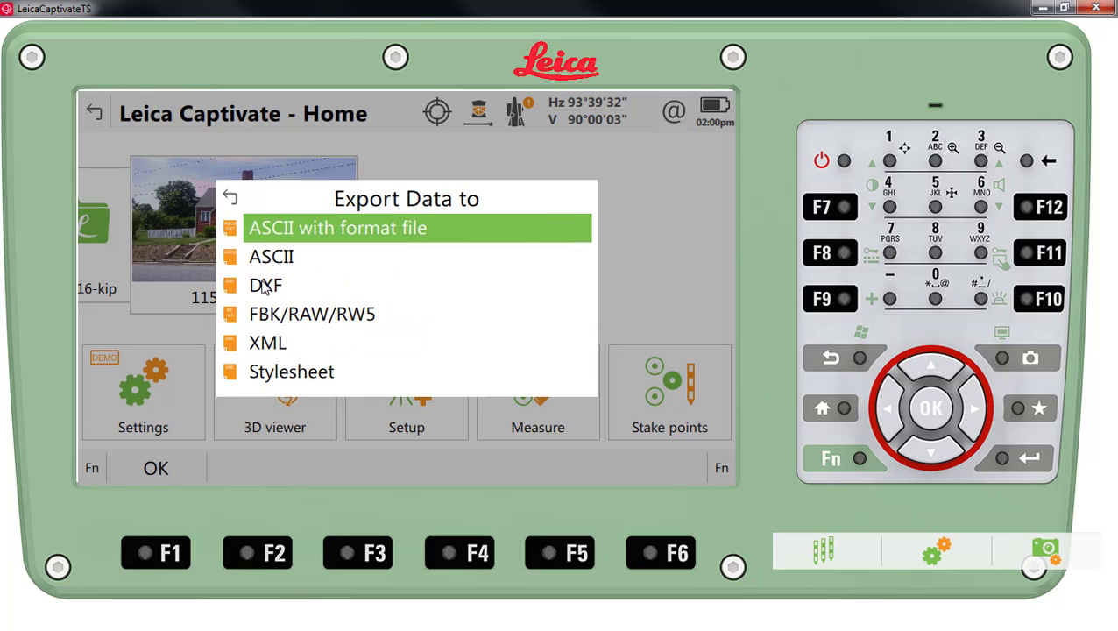
left_click(292, 375)
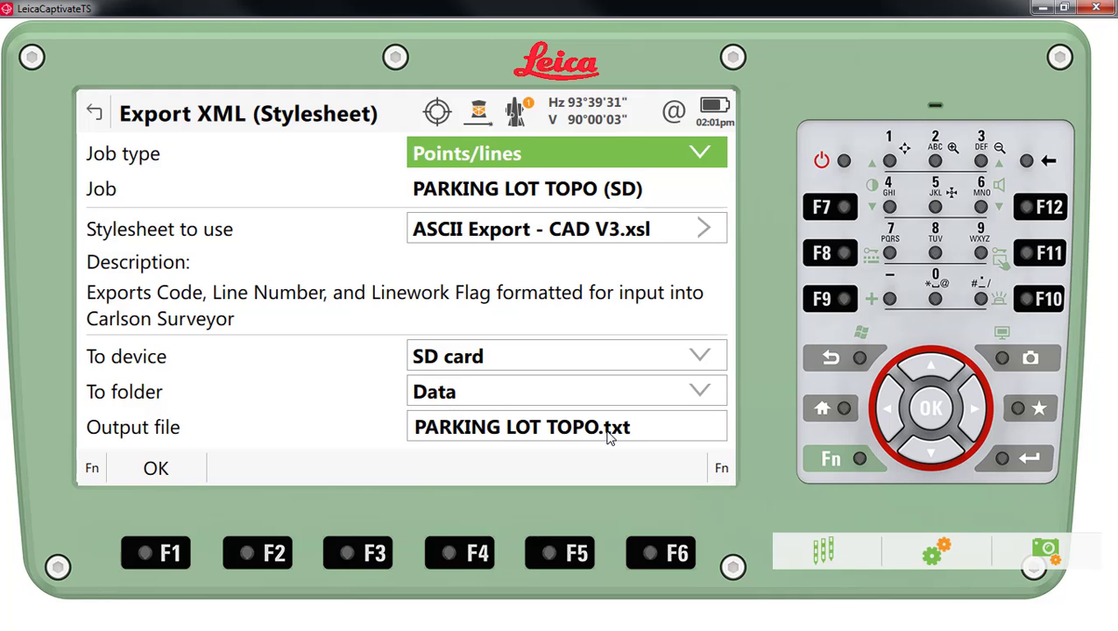
left_click(156, 468)
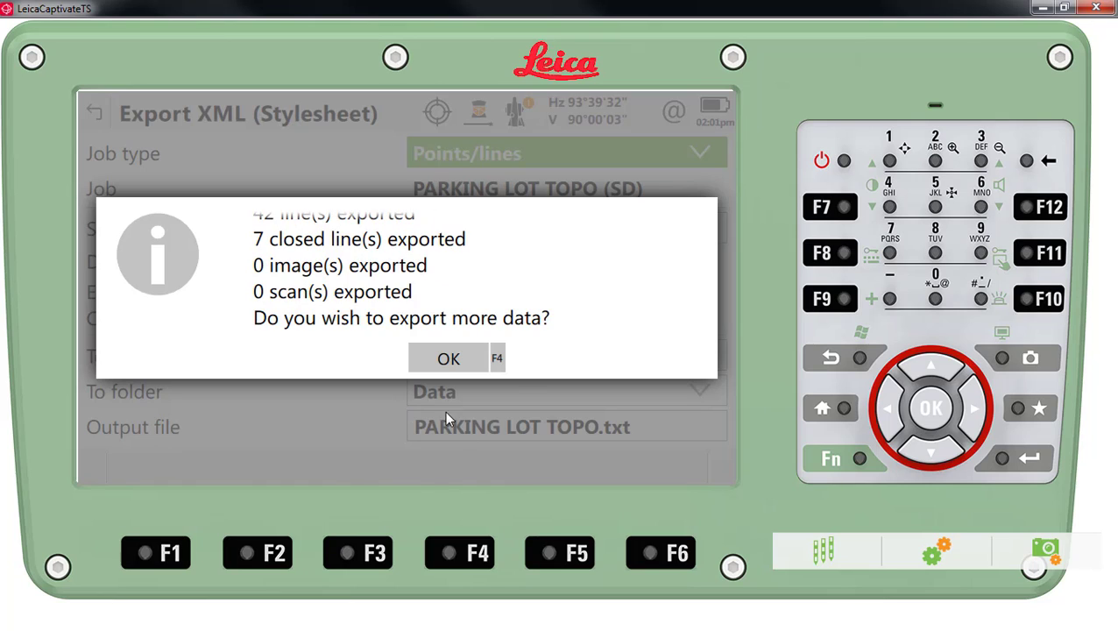
left_click(449, 359)
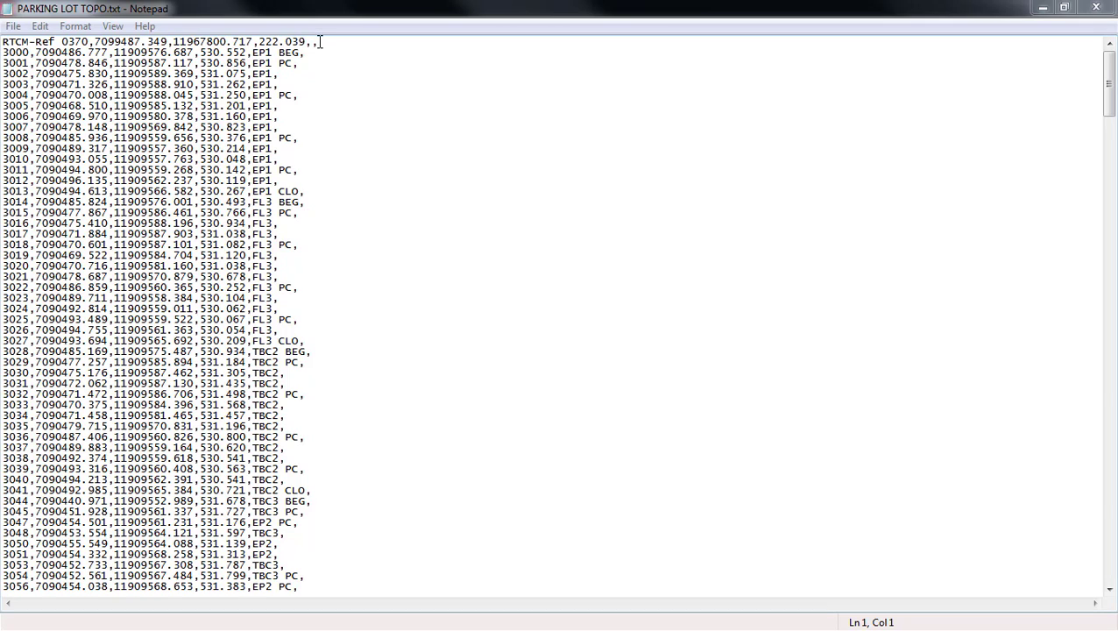
In Notepad, delete the RTCM-Ref reference station line at the start of PARKING LOT TOPO.txt
left_click_drag(320, 41, 3, 44)
key("Delete")
key("Delete")
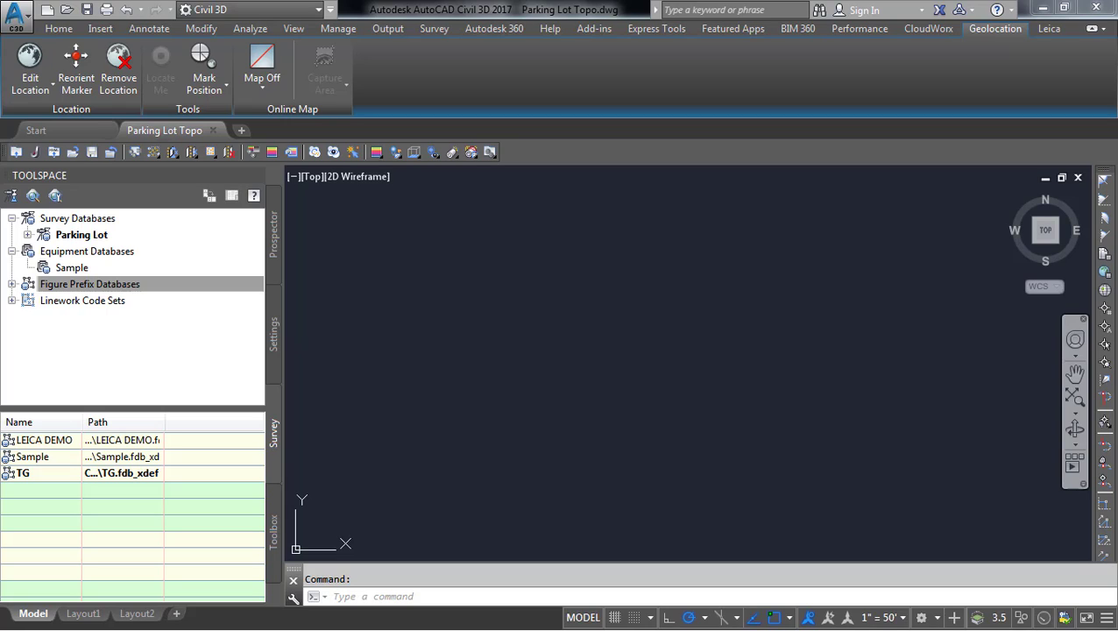
Switch to Civil 3D and check the available description key sets and the TG figure prefix database
left_click(275, 336)
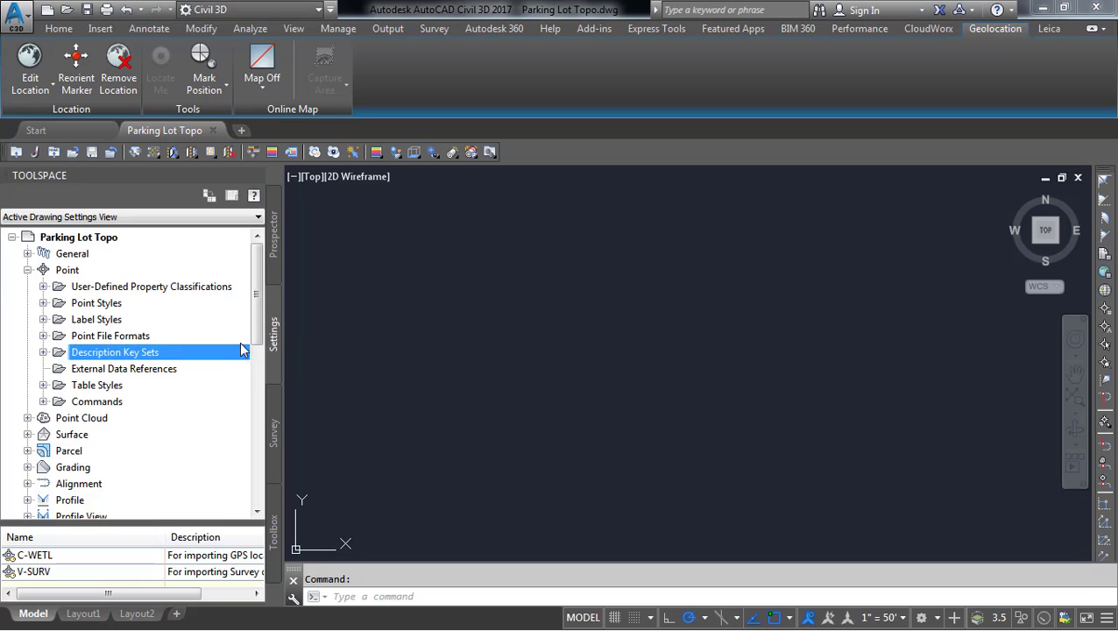
left_click(43, 352)
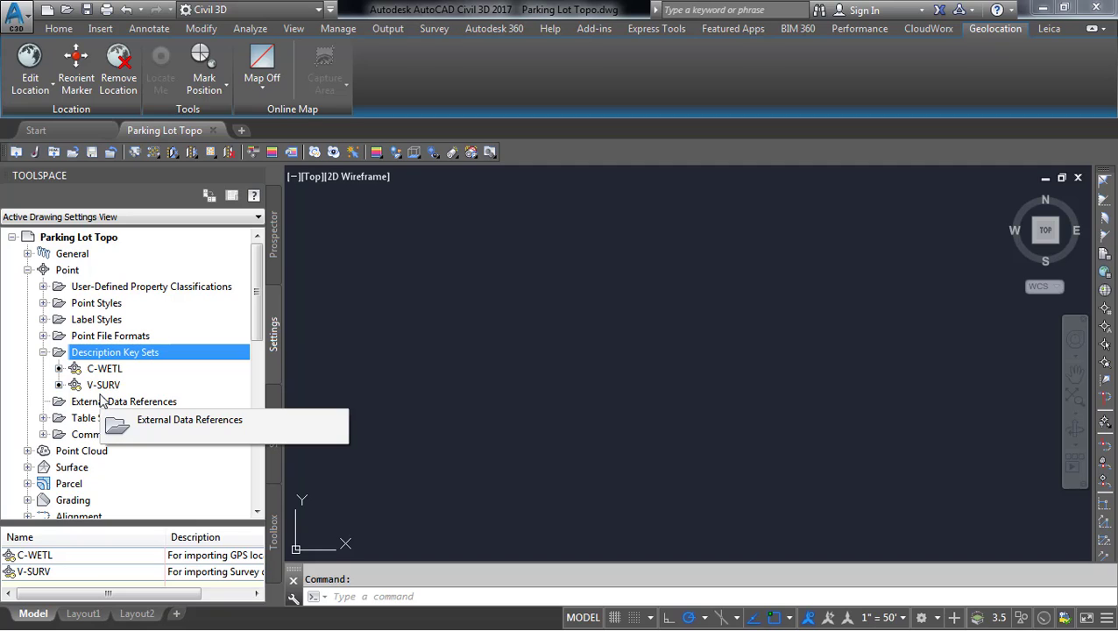
left_click(43, 352)
left_click(272, 446)
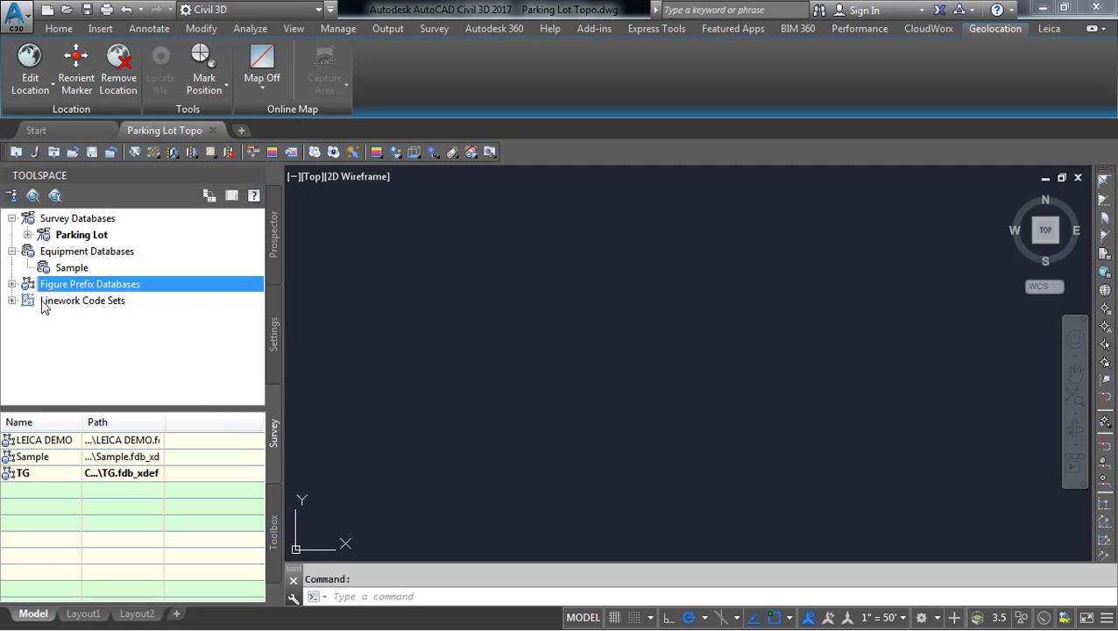
left_click(13, 285)
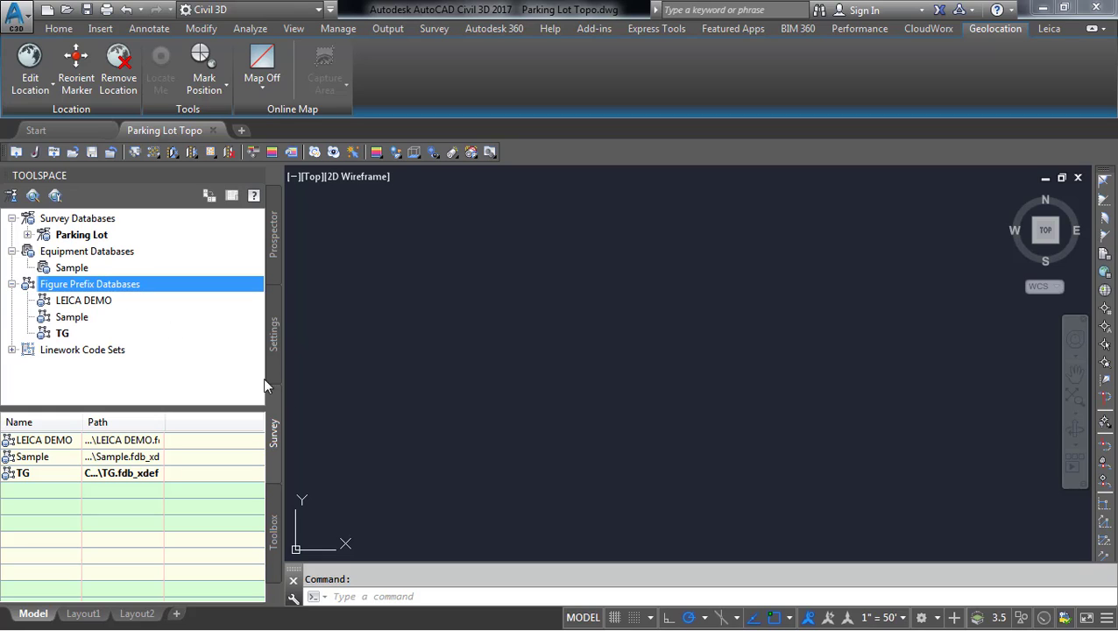
left_click(66, 334)
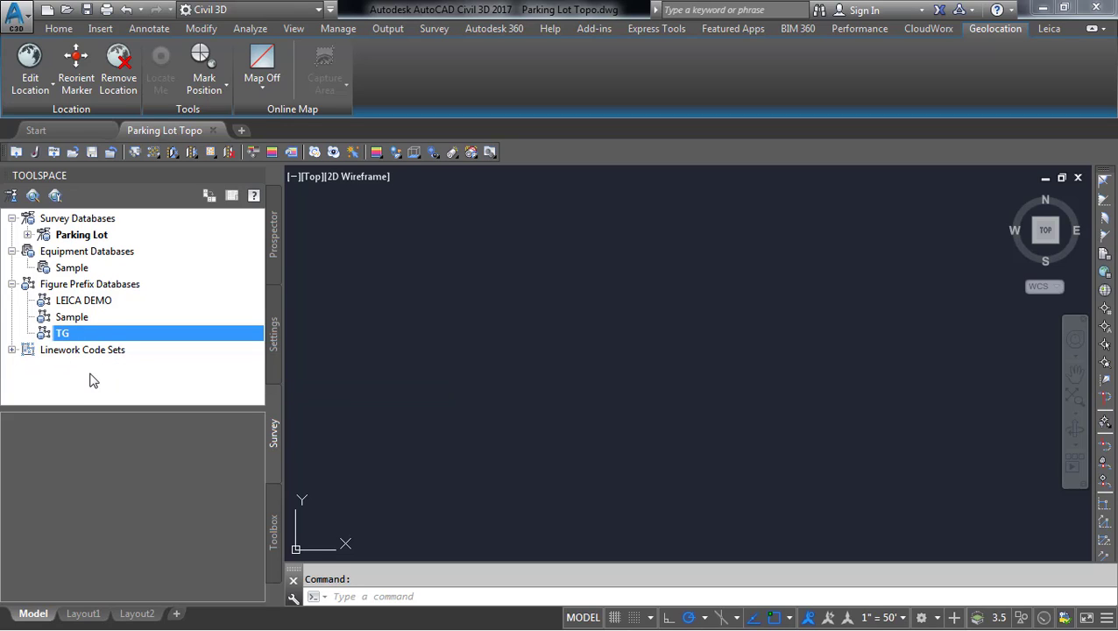
Review the TG linework code set's special, line segment and curve segment codes, including the begin curve code
left_click(12, 351)
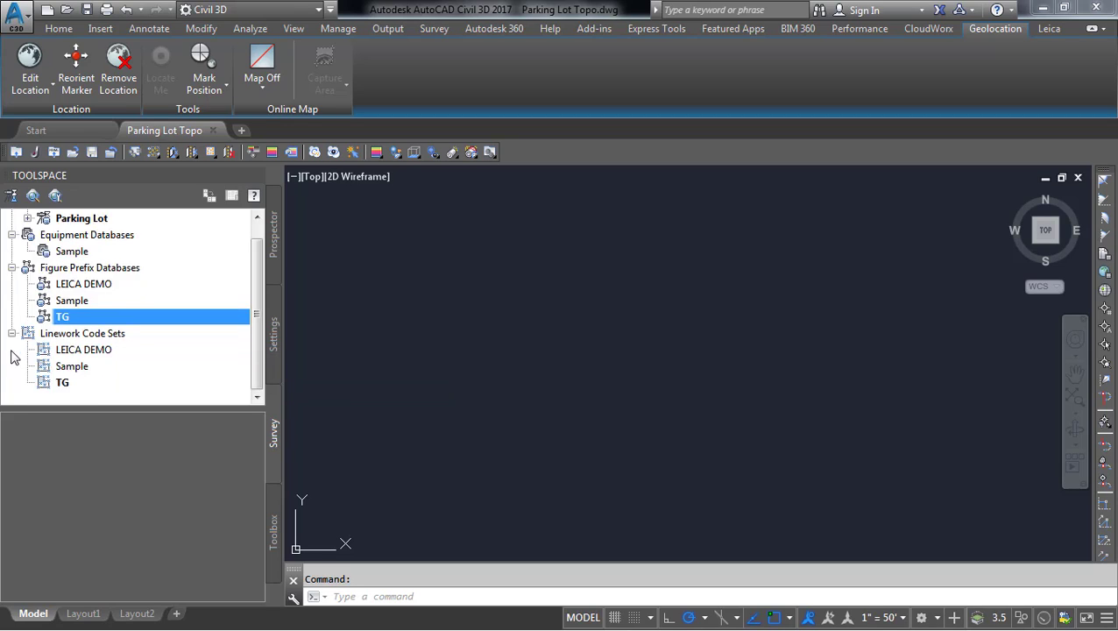
left_click(54, 385)
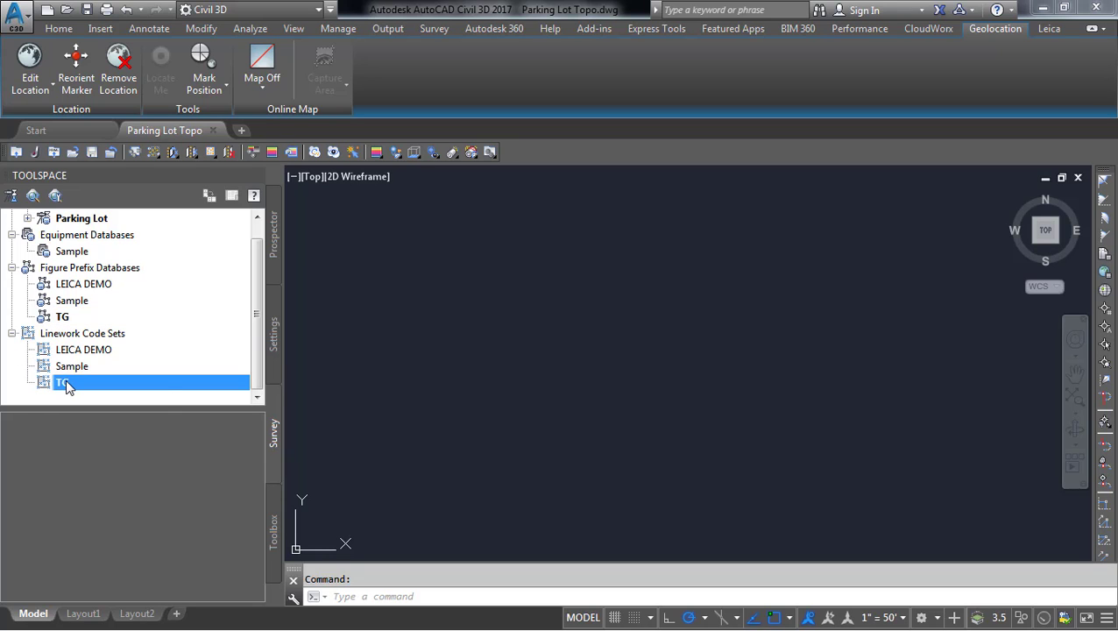
right_click(66, 384)
left_click(91, 391)
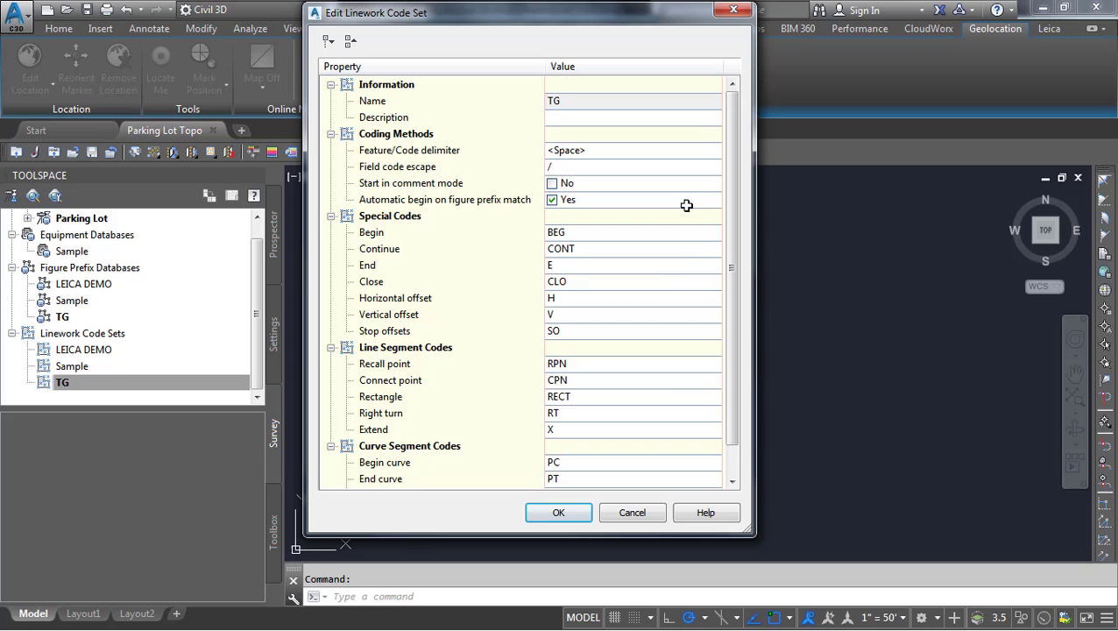
left_click(732, 481)
left_click(731, 481)
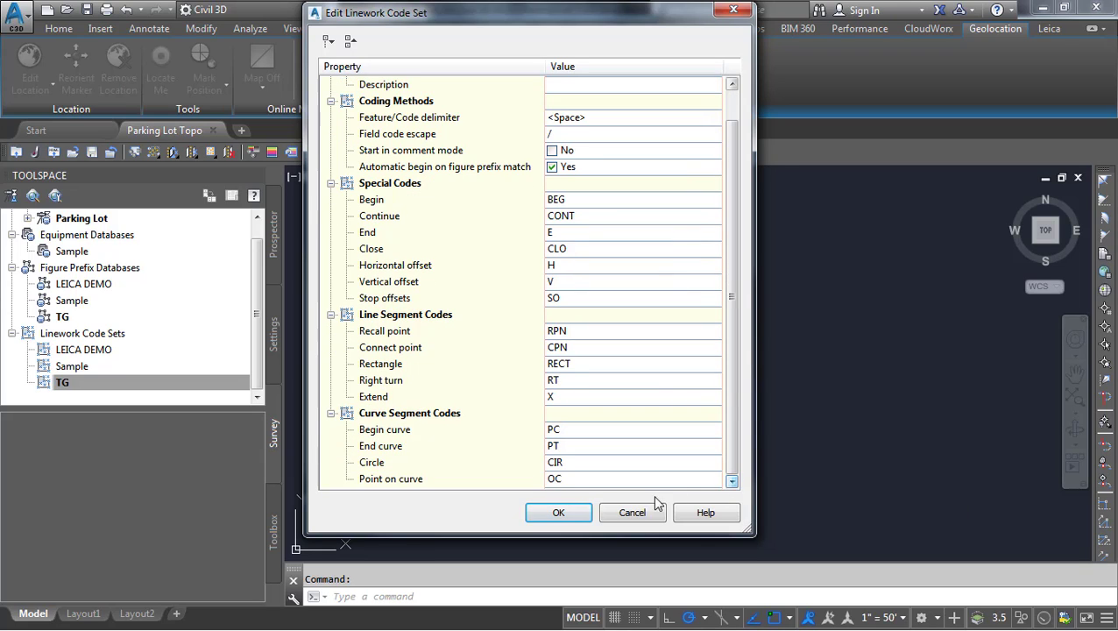
left_click(574, 431)
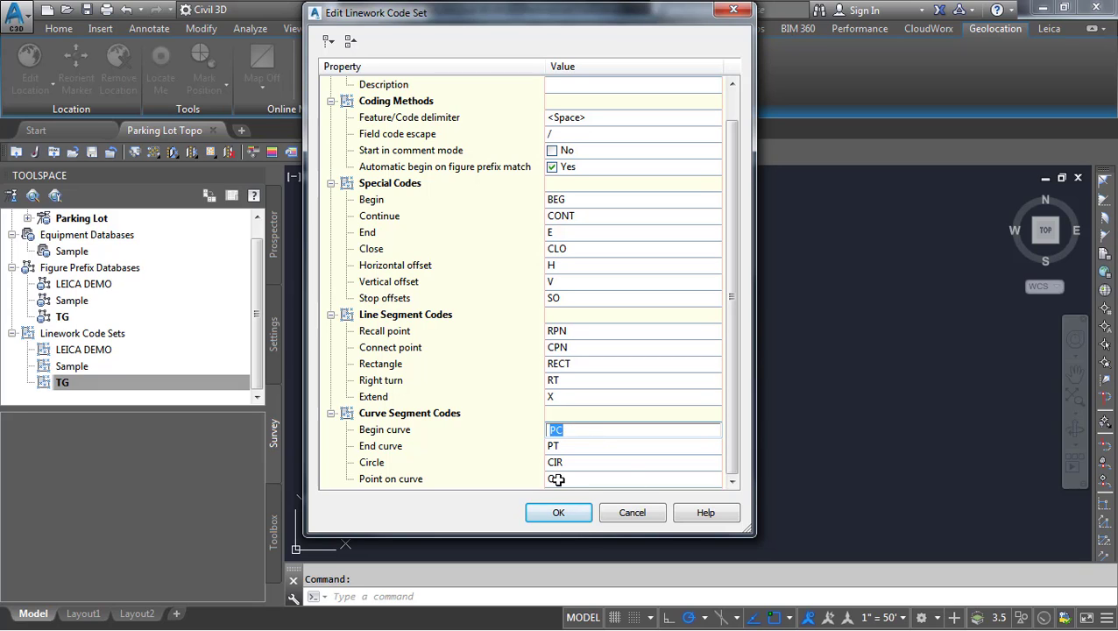
left_click(559, 513)
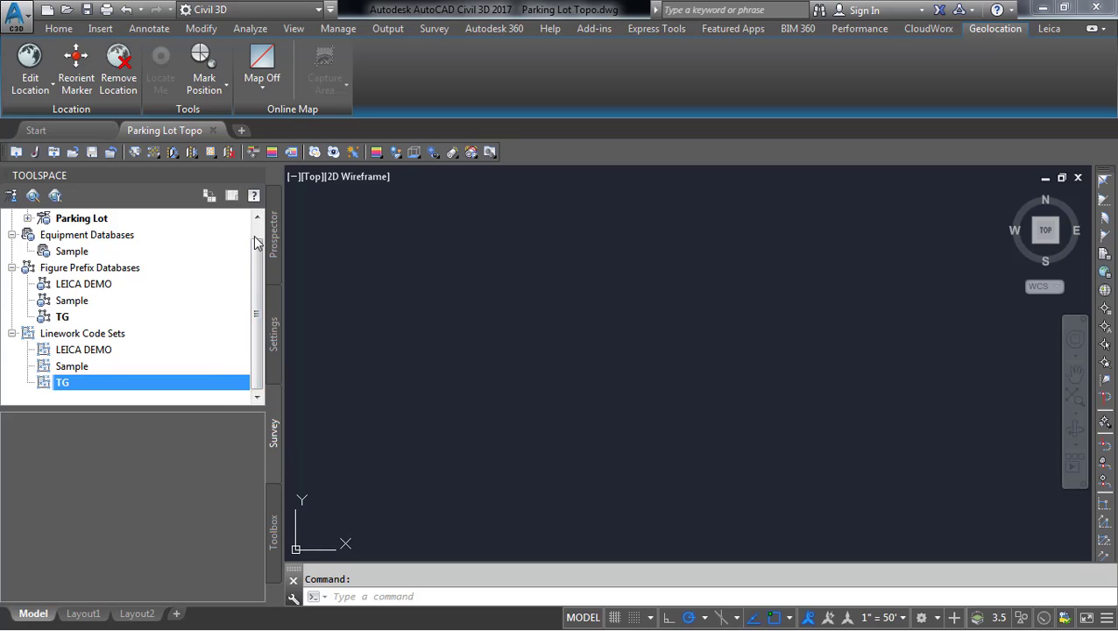
Create a new local survey database named Parking Lot Topo
scroll(256, 236, "up", 1)
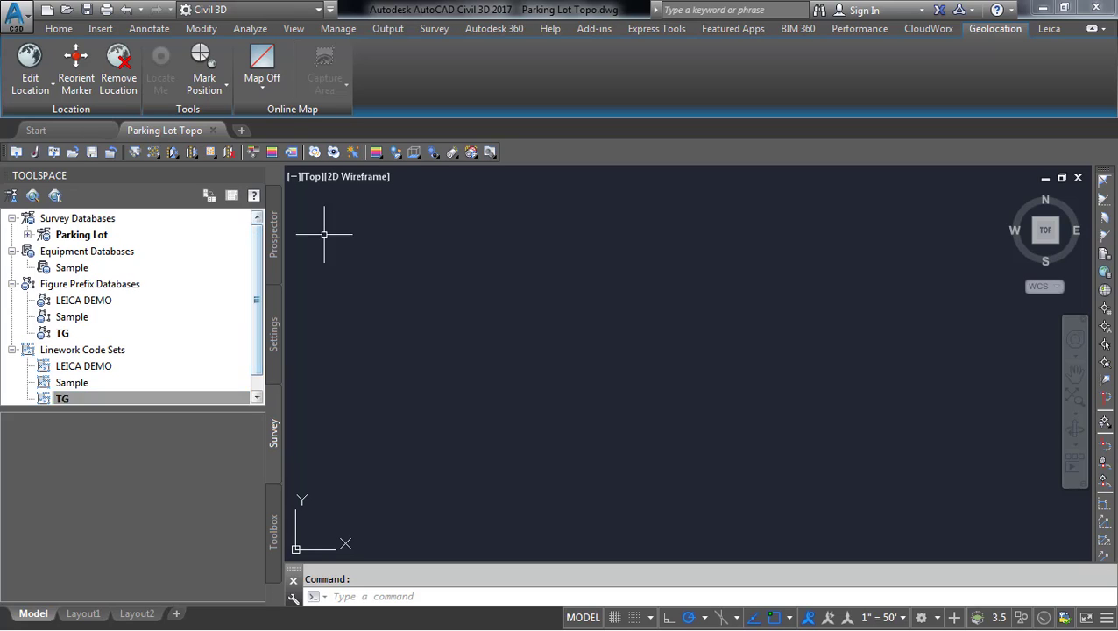
right_click(105, 223)
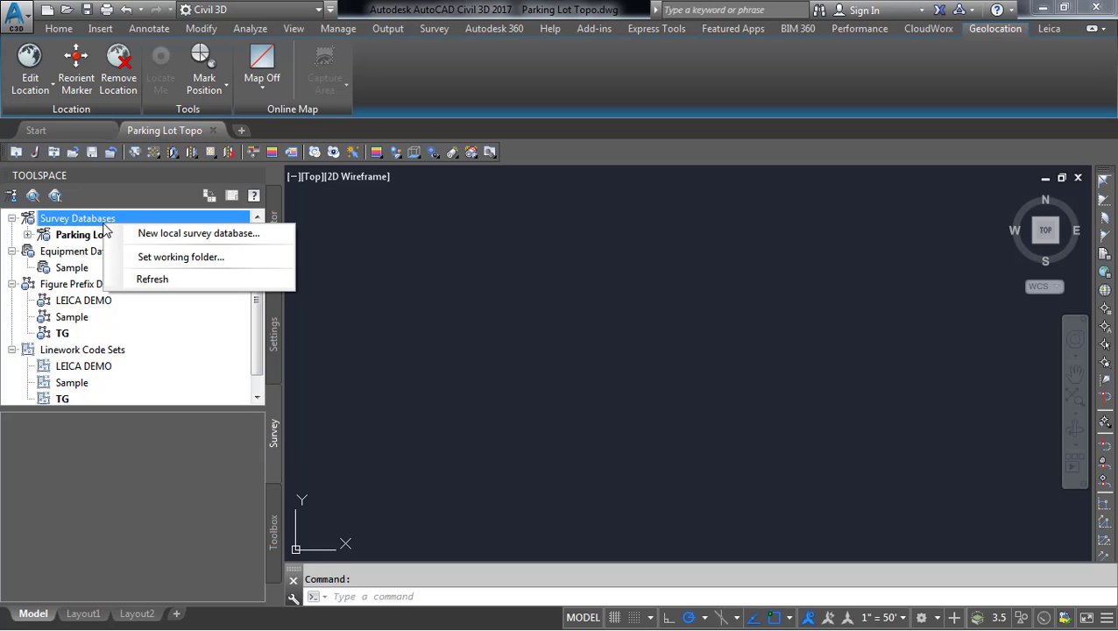
left_click(154, 234)
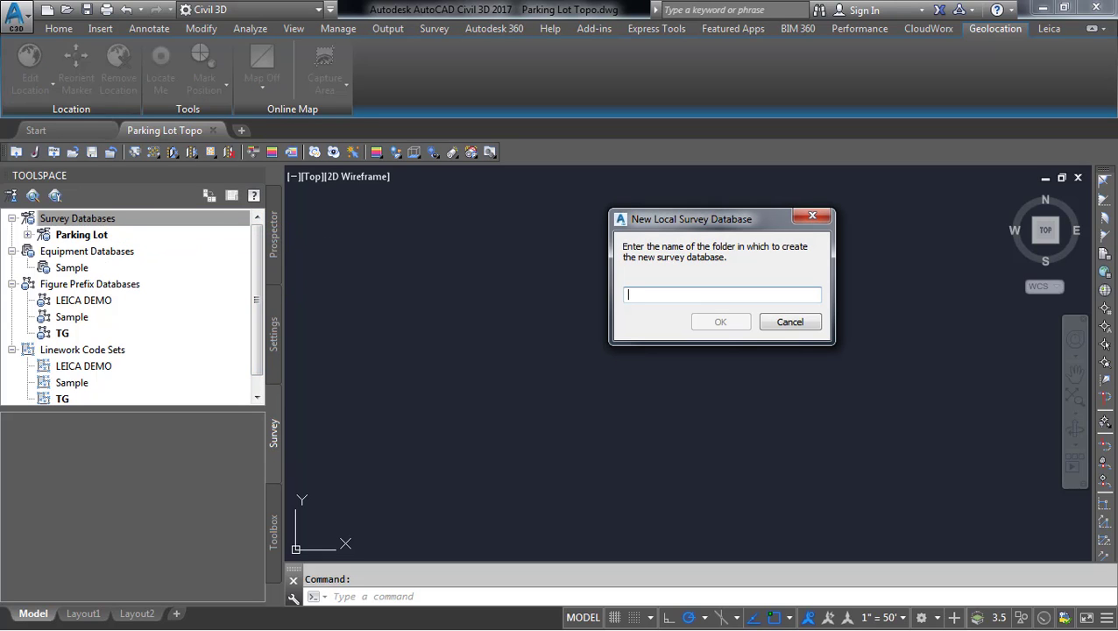
type("Par")
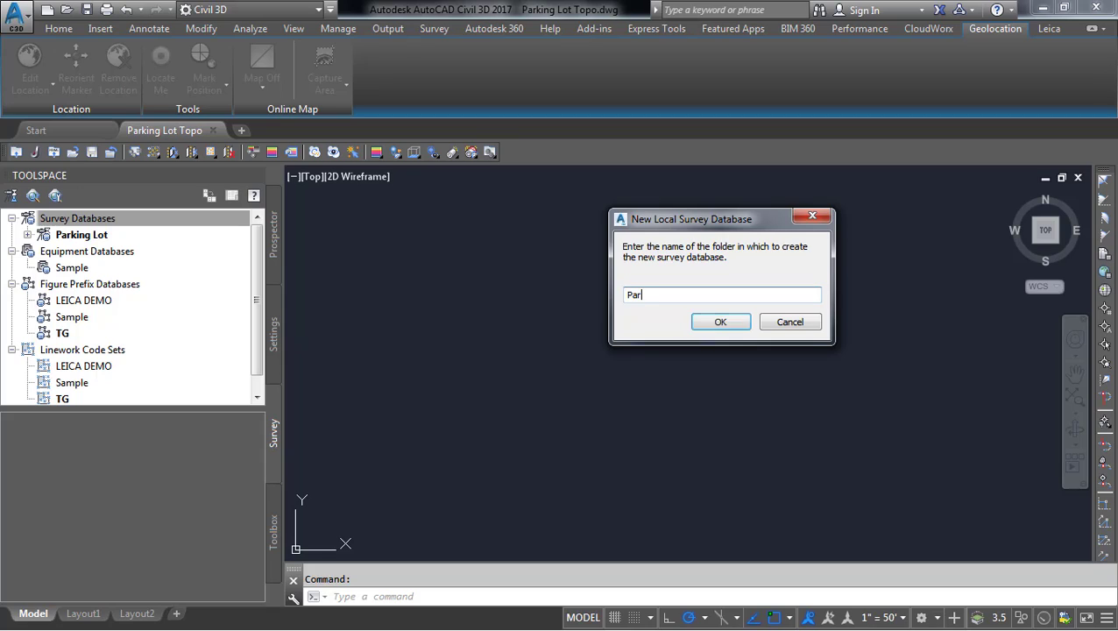
type("king Lot Topo")
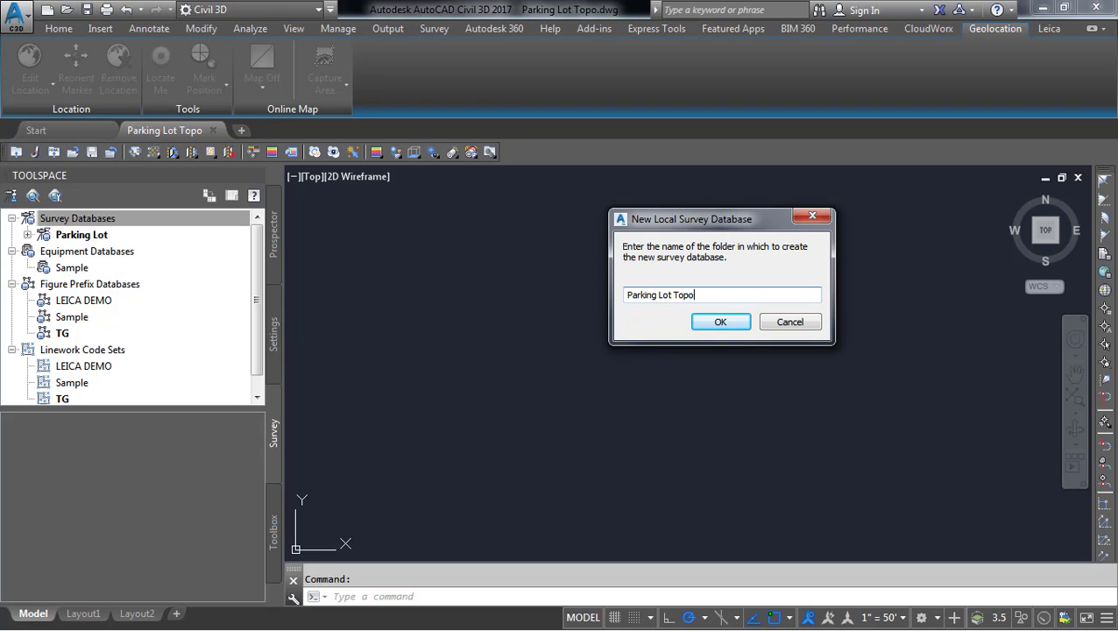
left_click(723, 321)
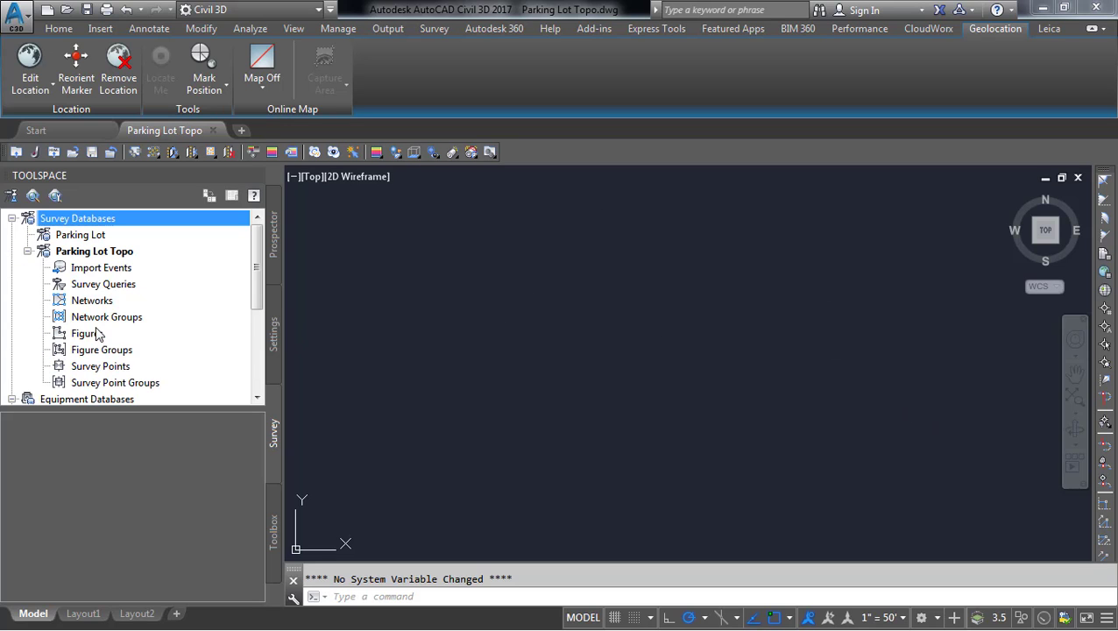
Start a survey data import for the Parking Lot Topo database and set the survey database's distance unit to US Foot
right_click(85, 254)
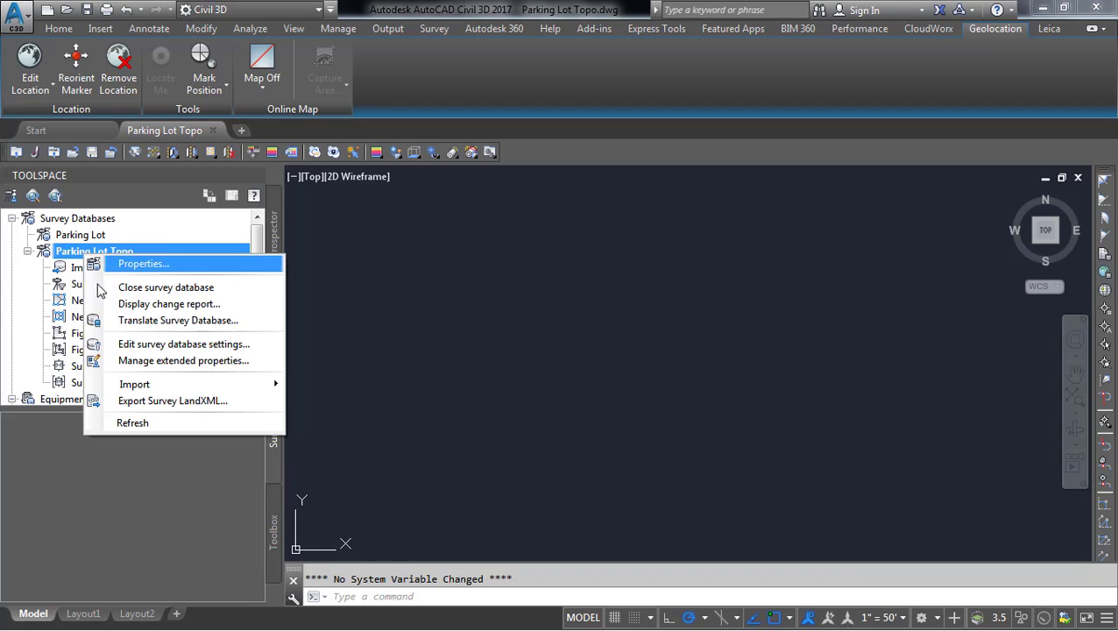
mouse_move(155, 386)
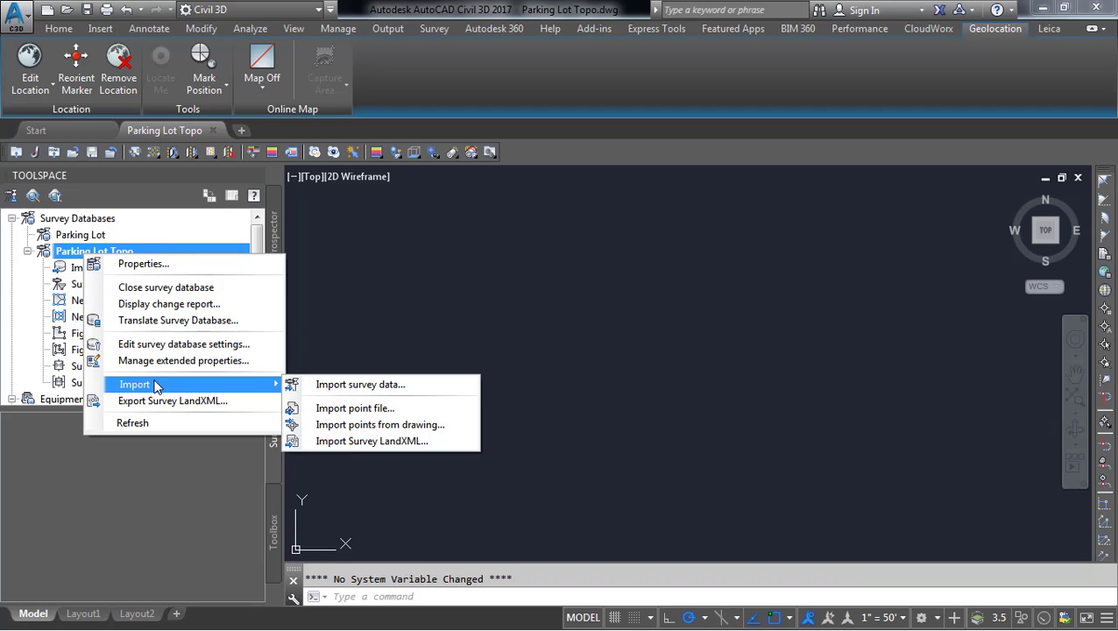
left_click(386, 383)
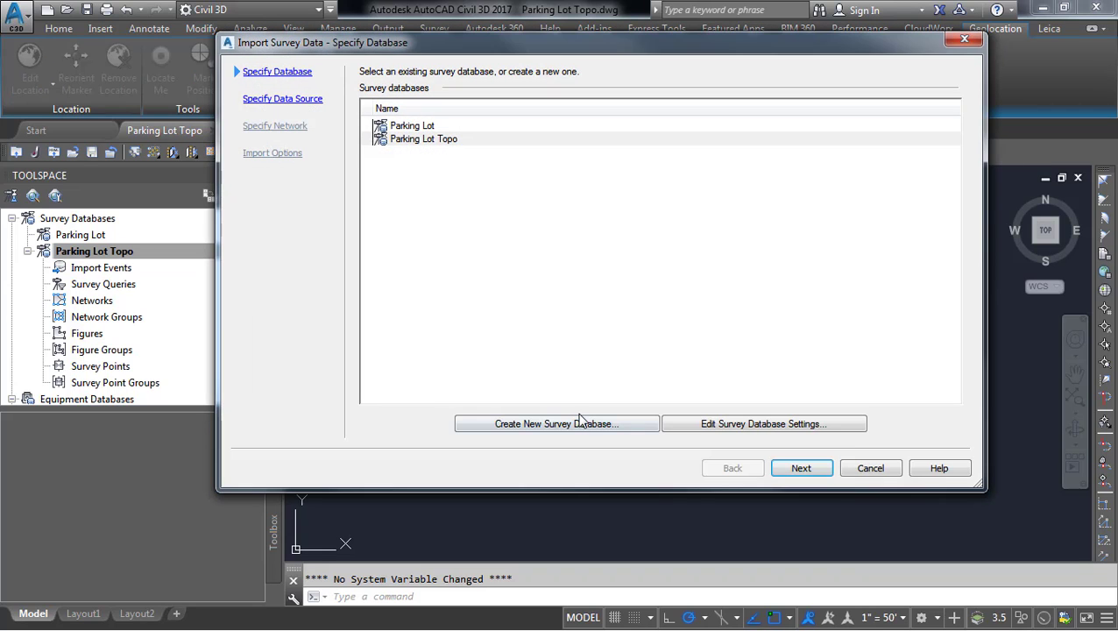
left_click(750, 424)
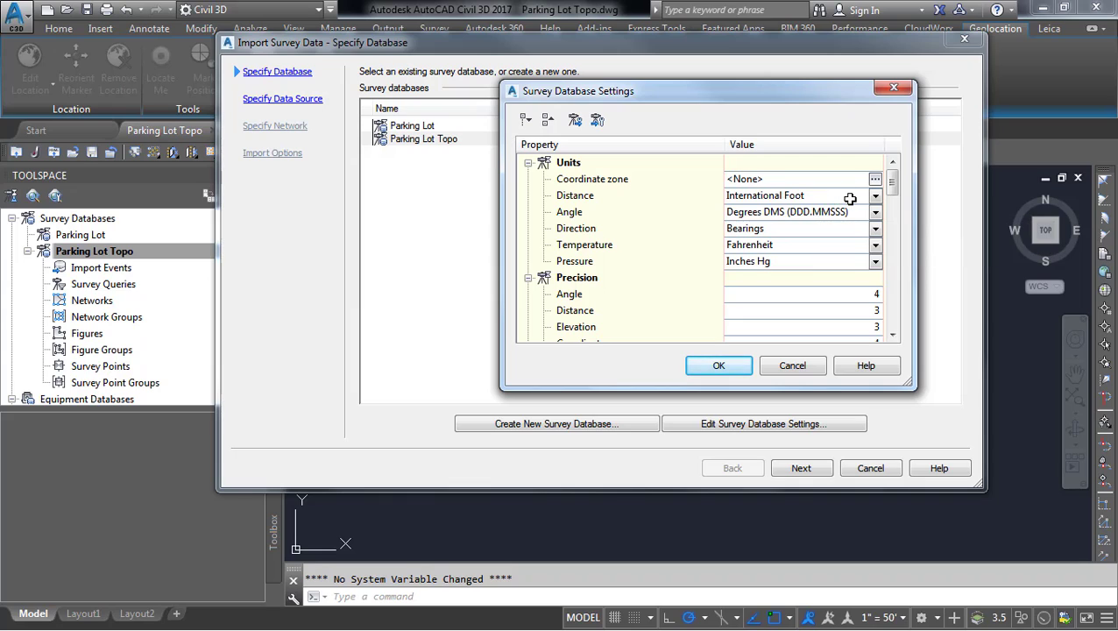
left_click(850, 198)
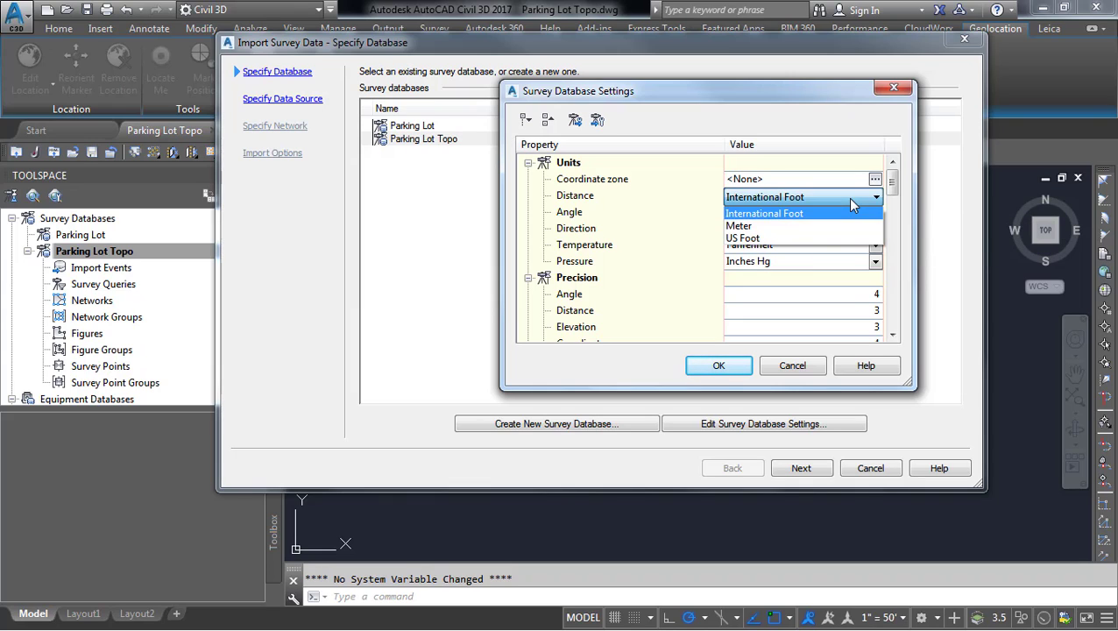
left_click(810, 239)
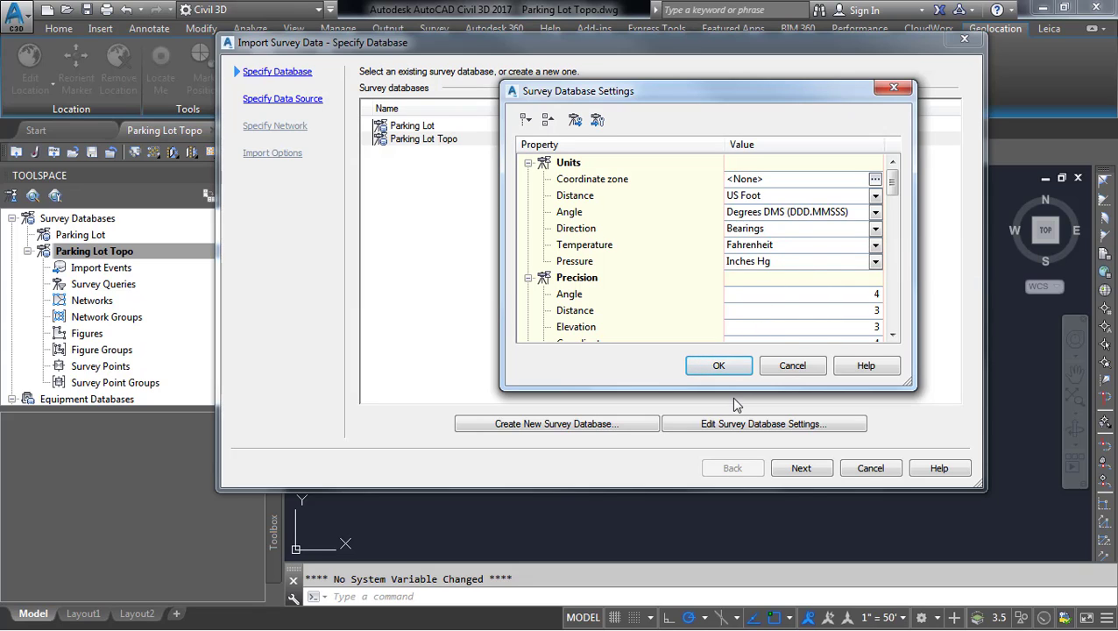
left_click(719, 367)
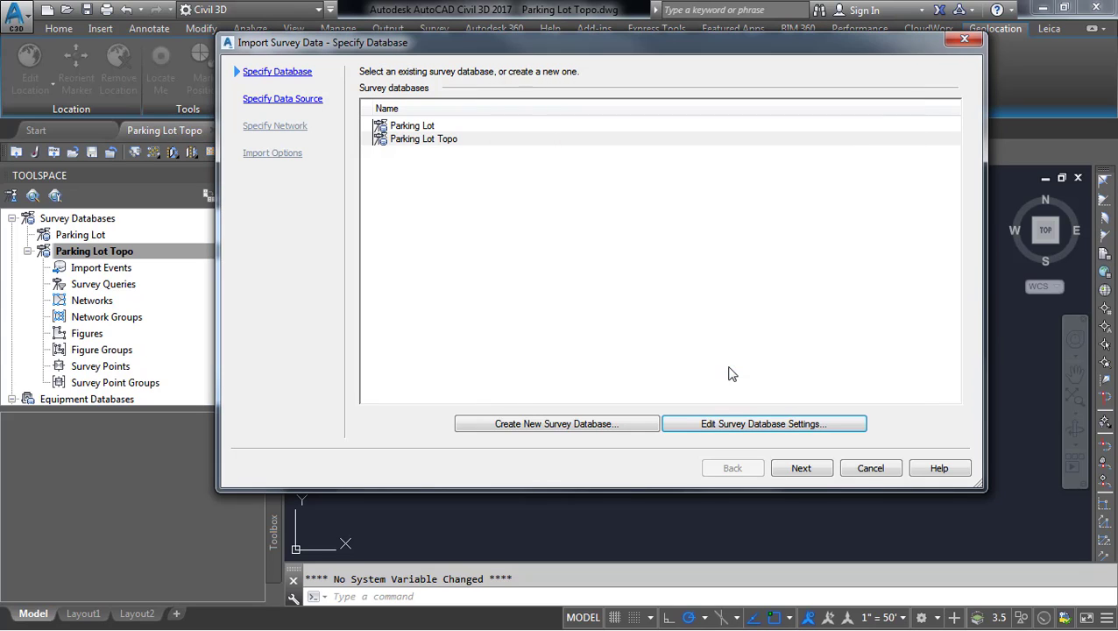
Select Parking Lot Topo as the target database and add PARKING LOT TOPO.txt from the Desktop as the point file source
left_click(417, 141)
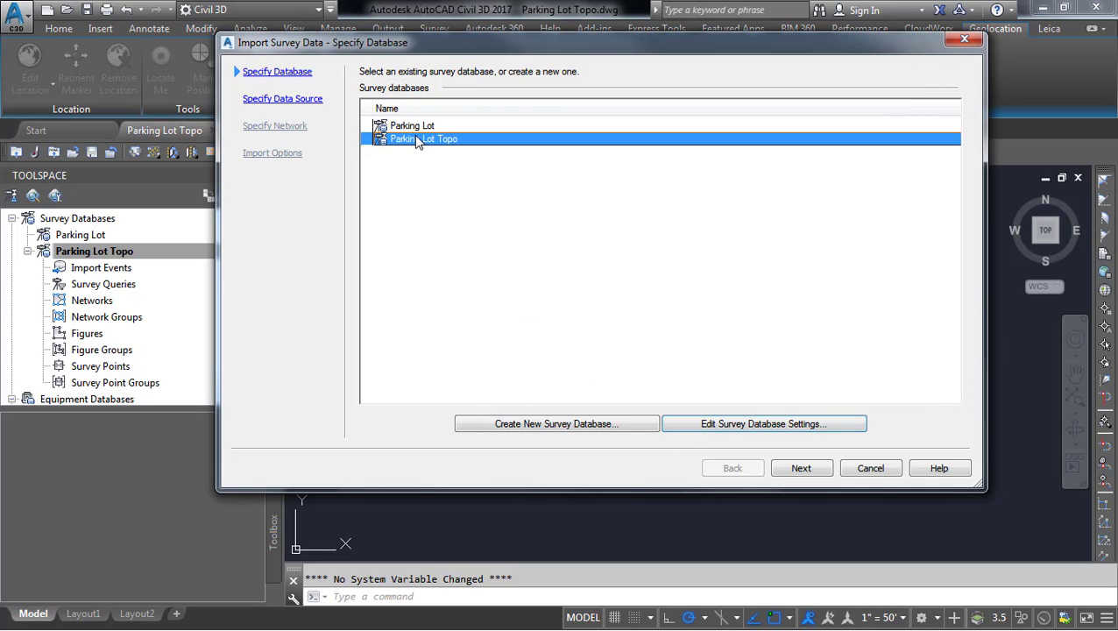
left_click(798, 469)
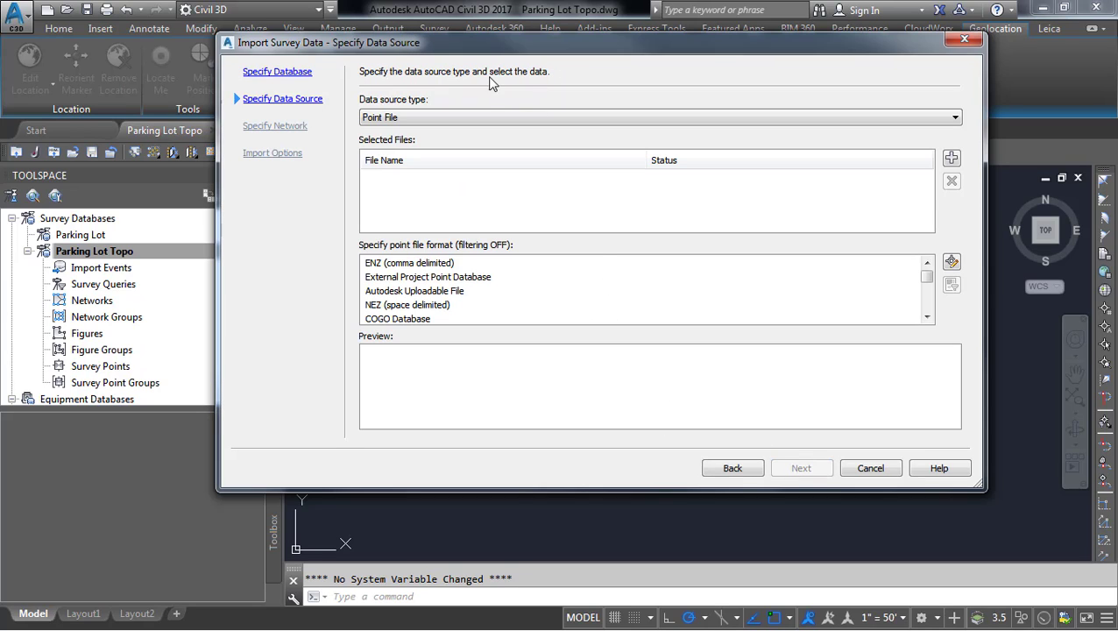
left_click(952, 158)
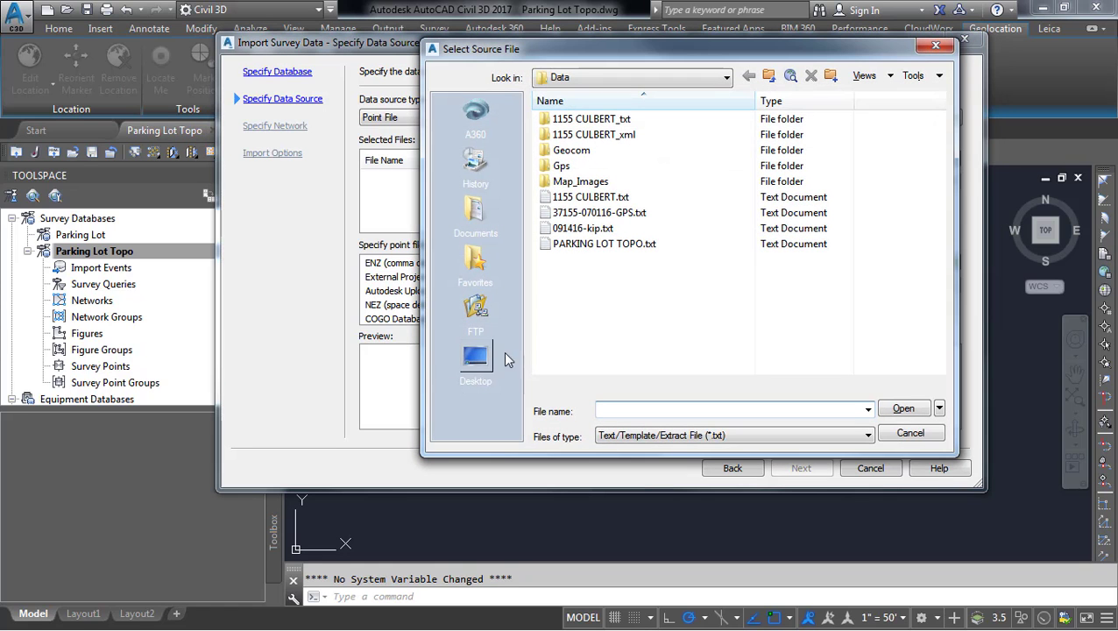
left_click(536, 79)
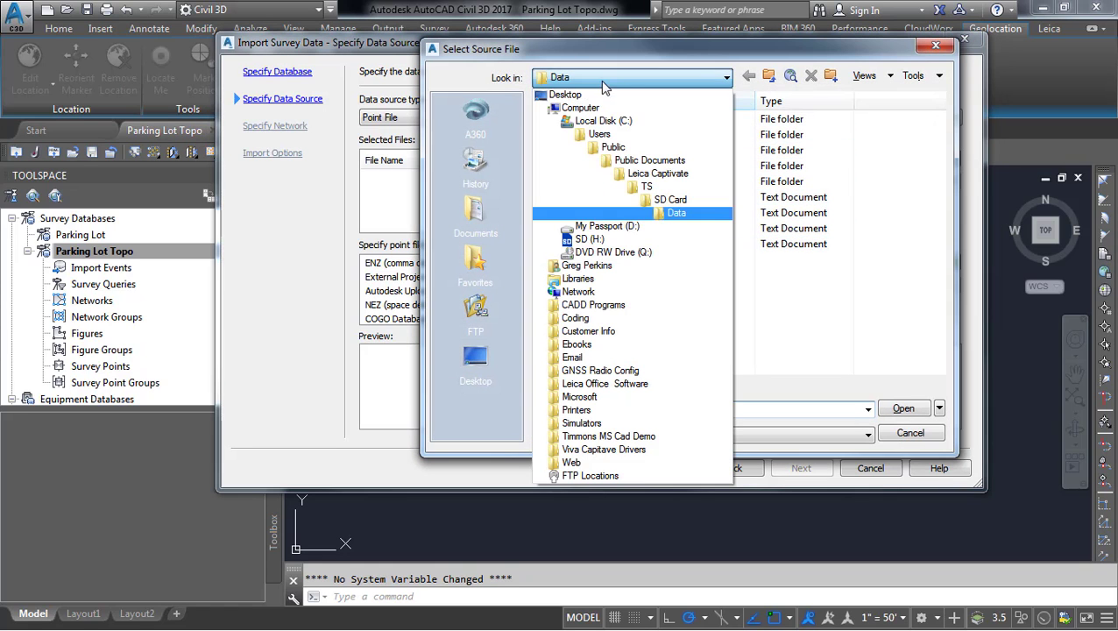
left_click(565, 93)
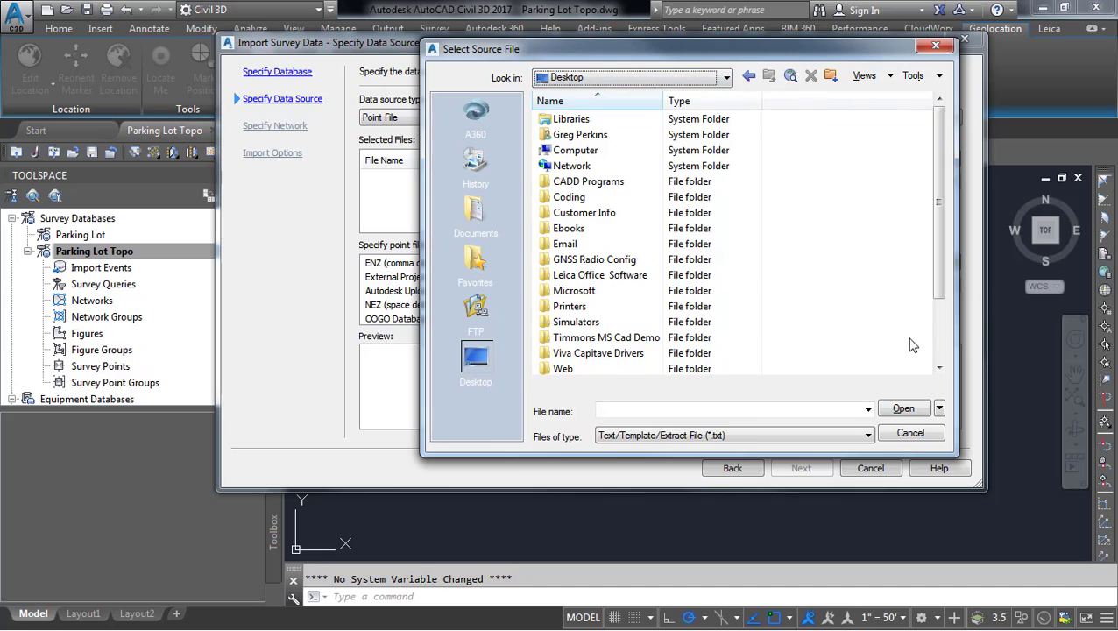
scroll(938, 280, "down", 3)
left_click(591, 354)
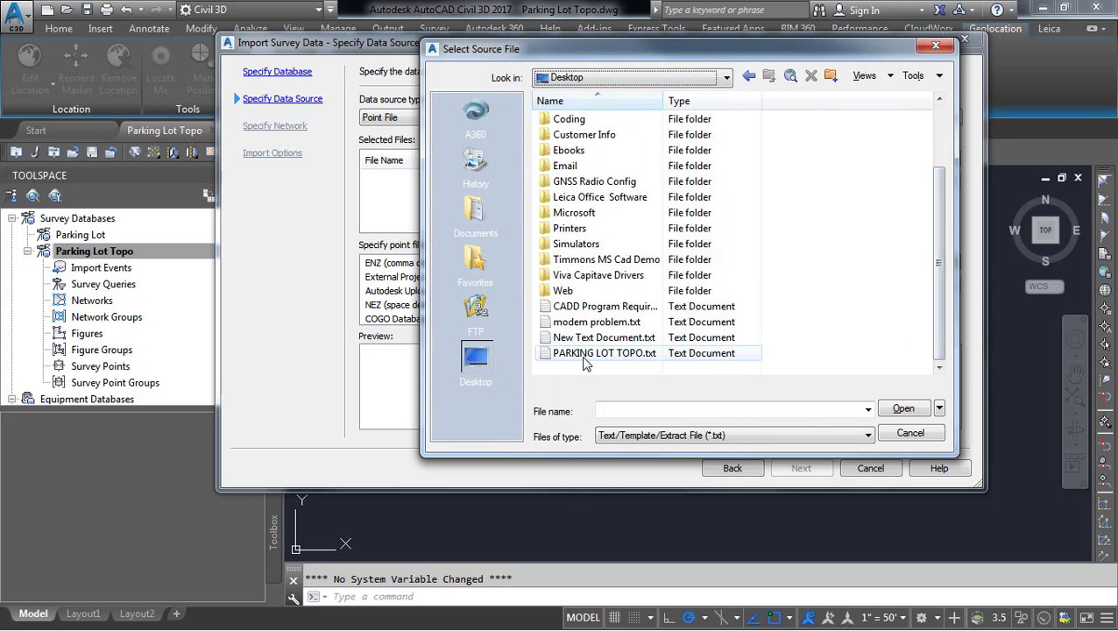
left_click(903, 408)
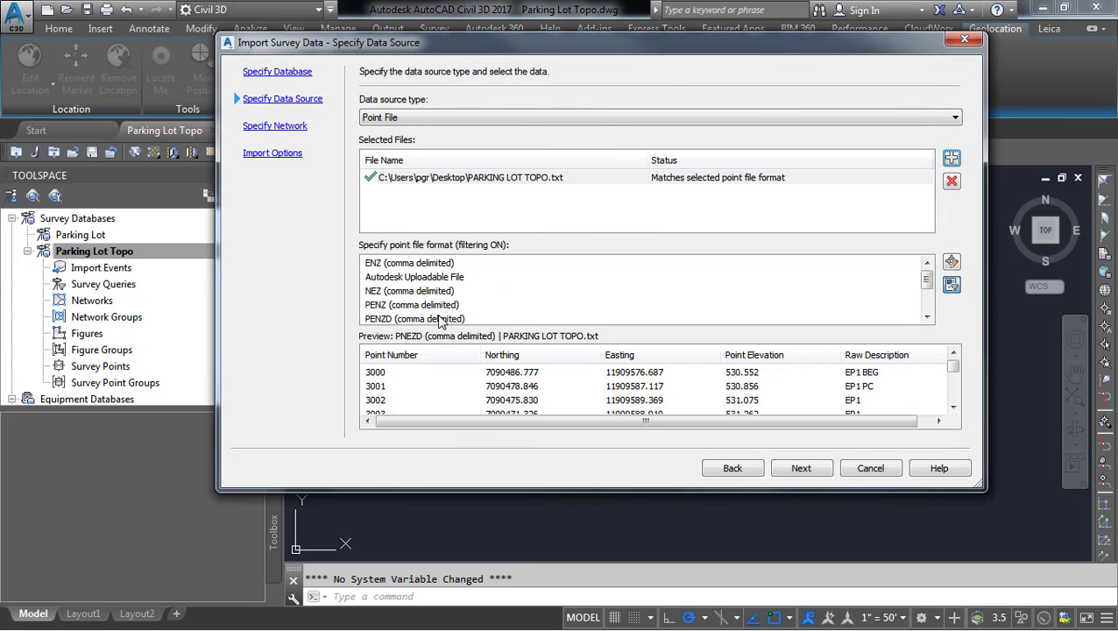
Check the PNEZD (comma delimited) format and complete the import without a network, using the TG linework settings and inserting figures and survey points
left_click(927, 317)
left_click(927, 317)
left_click(927, 317)
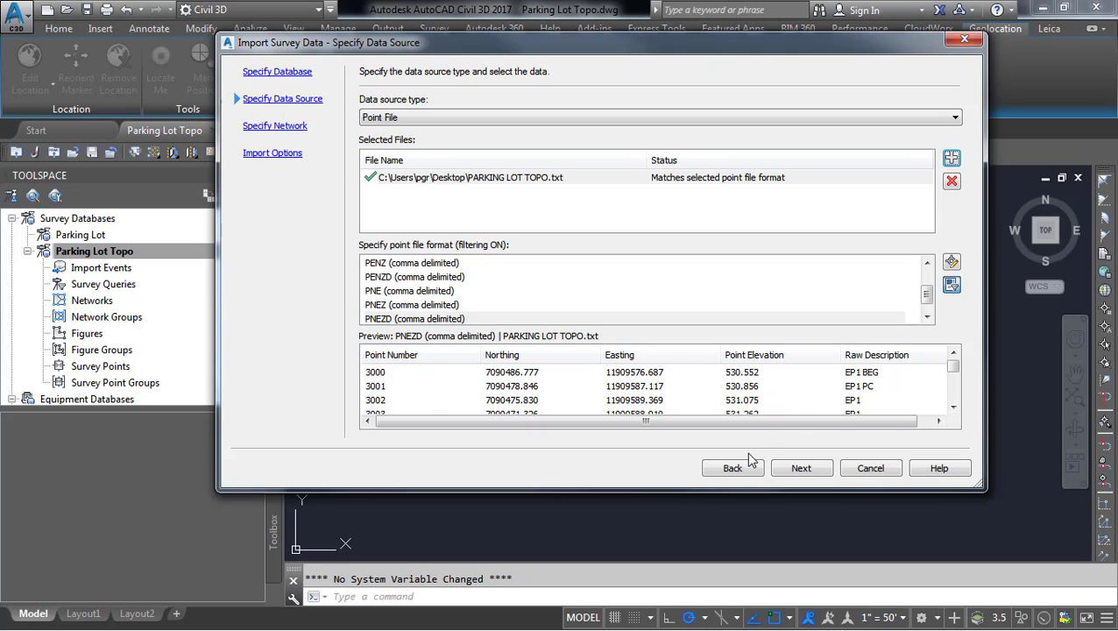
left_click(805, 469)
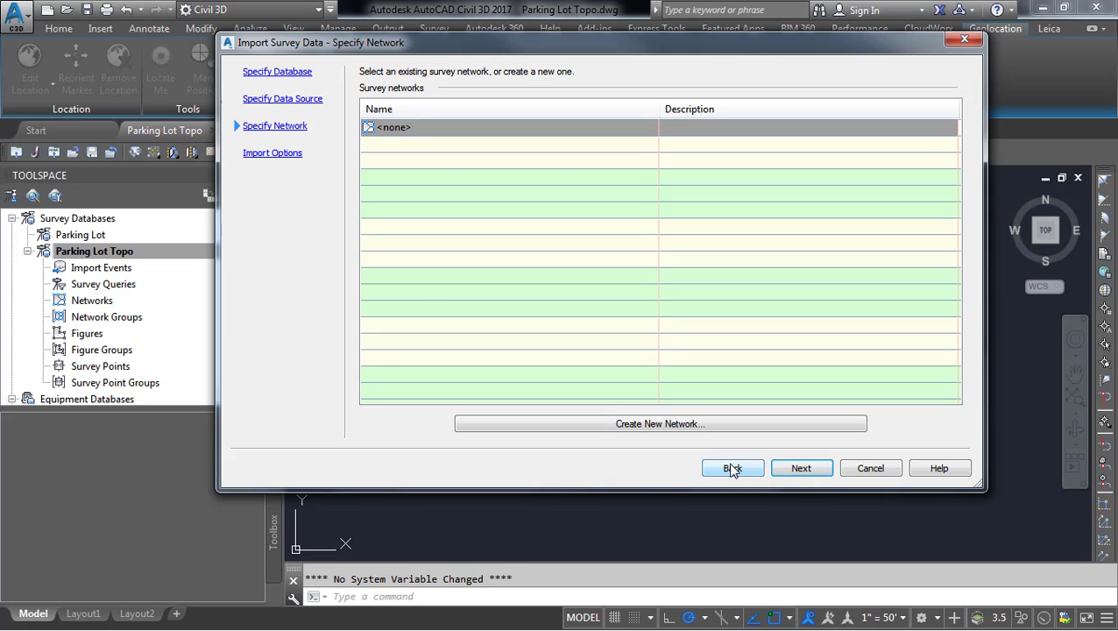
left_click(799, 468)
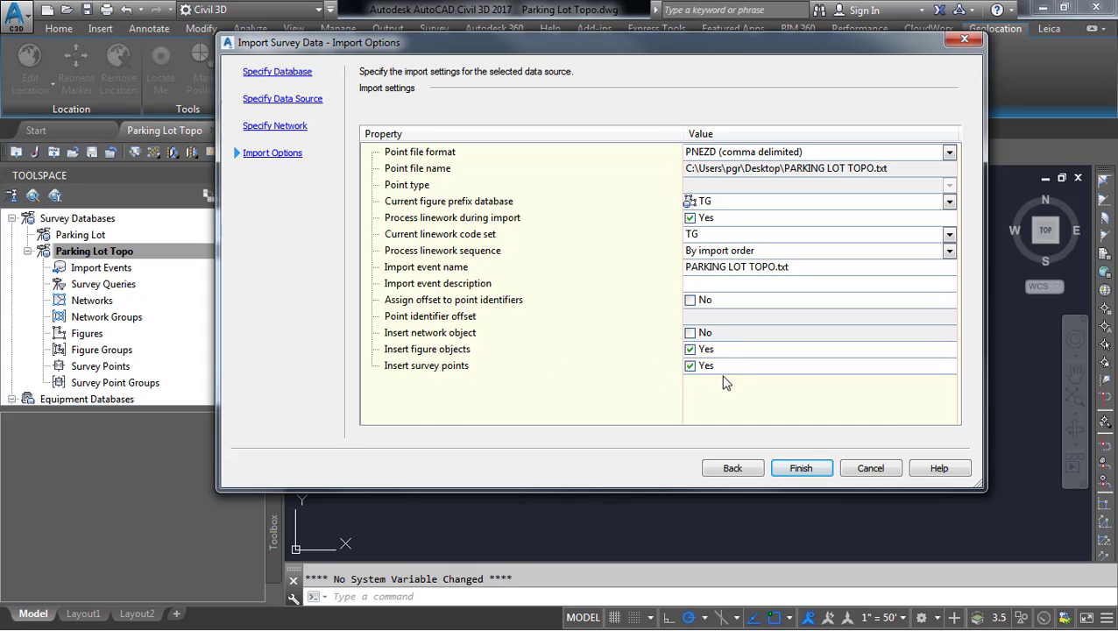
left_click(807, 468)
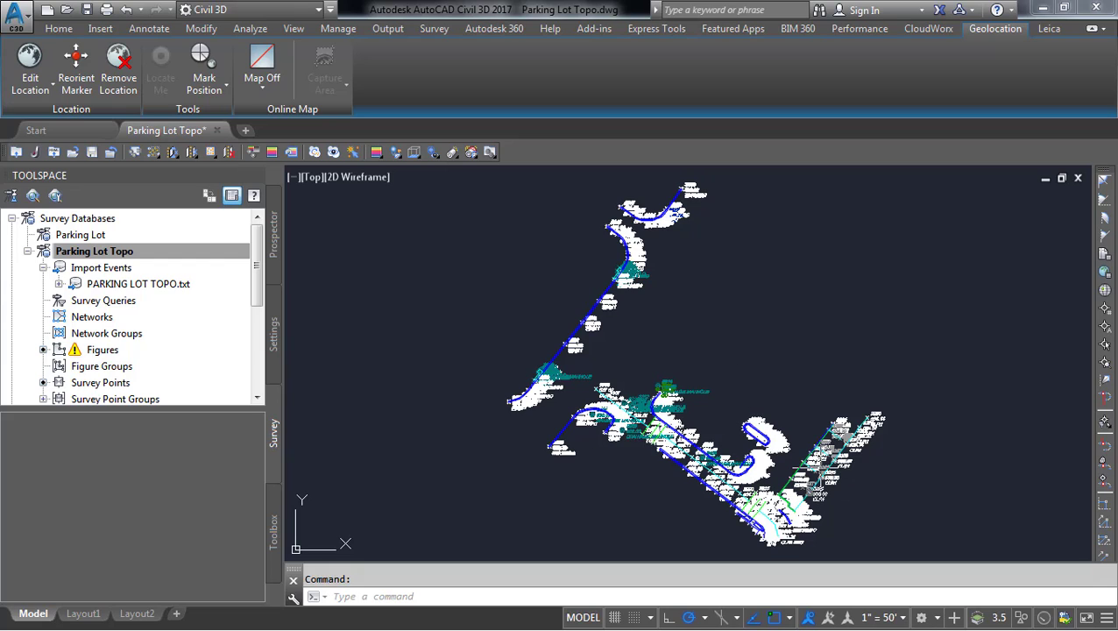
Set the annotation scale to 1" = 10' and inspect the imported curb, manhole and bank linework with its point labels
left_click(905, 618)
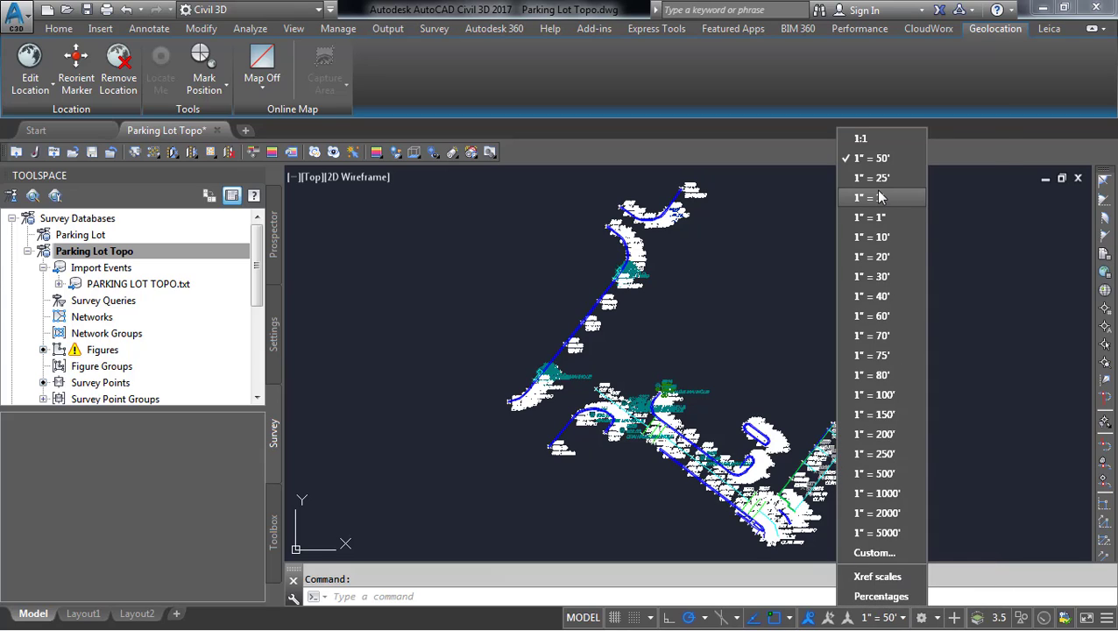
left_click(882, 237)
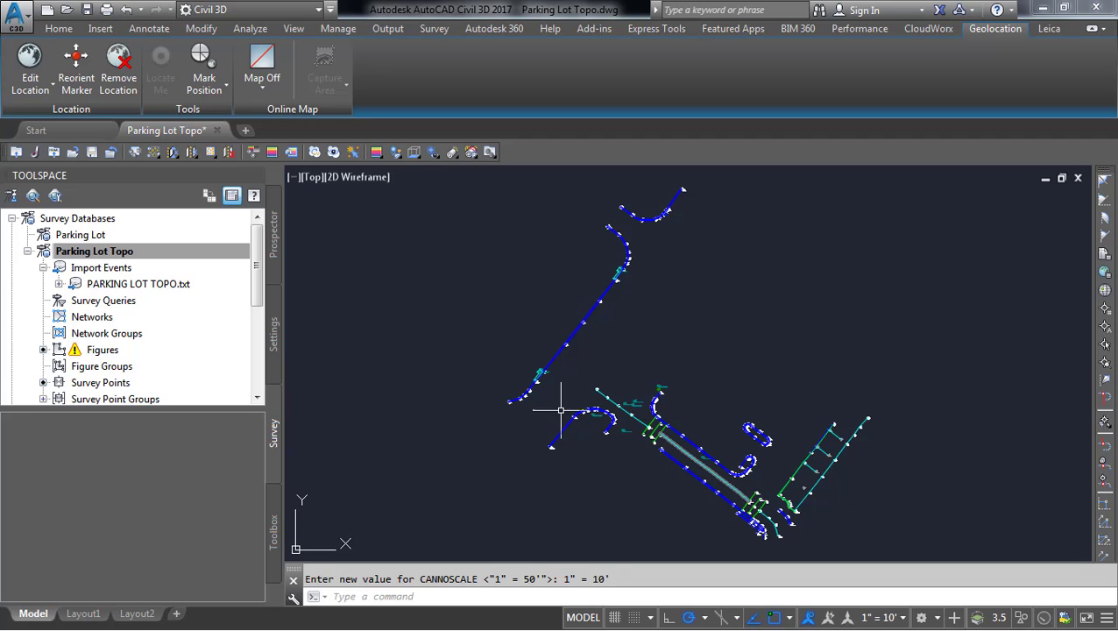
scroll(526, 373, "up", 5)
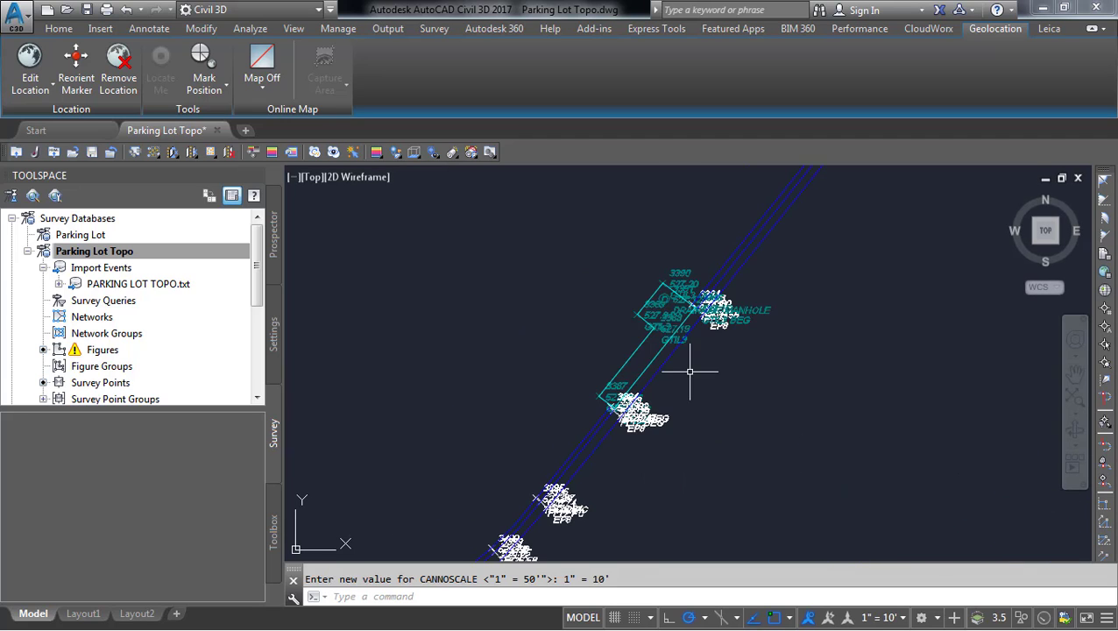
scroll(686, 369, "up", 4)
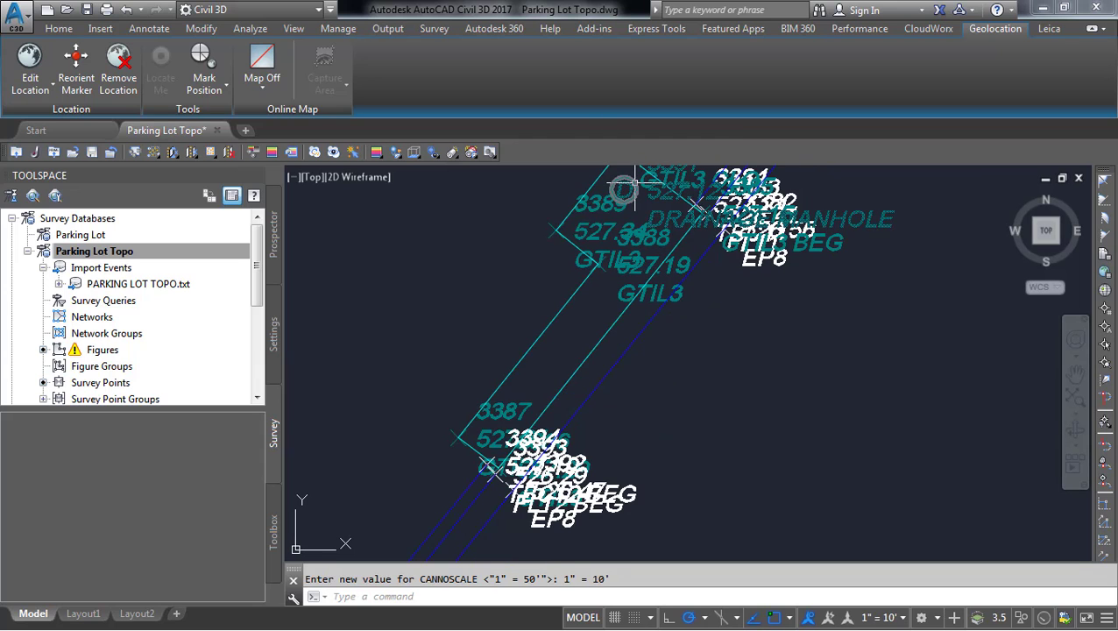
scroll(808, 316, "down", 4)
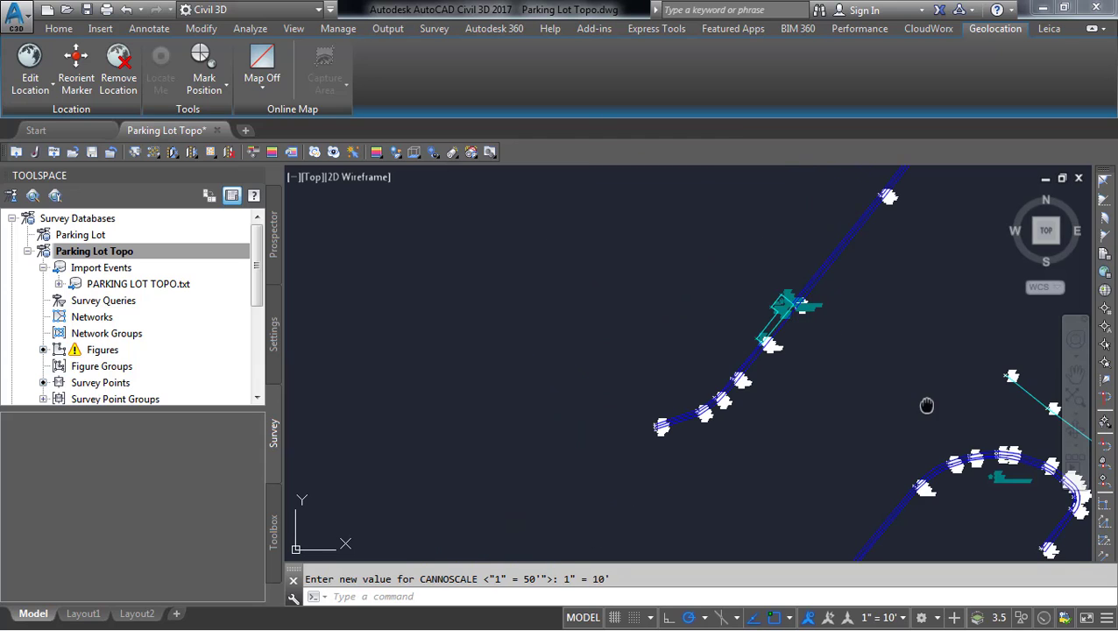
scroll(789, 333, "up", 2)
scroll(824, 412, "up", 3)
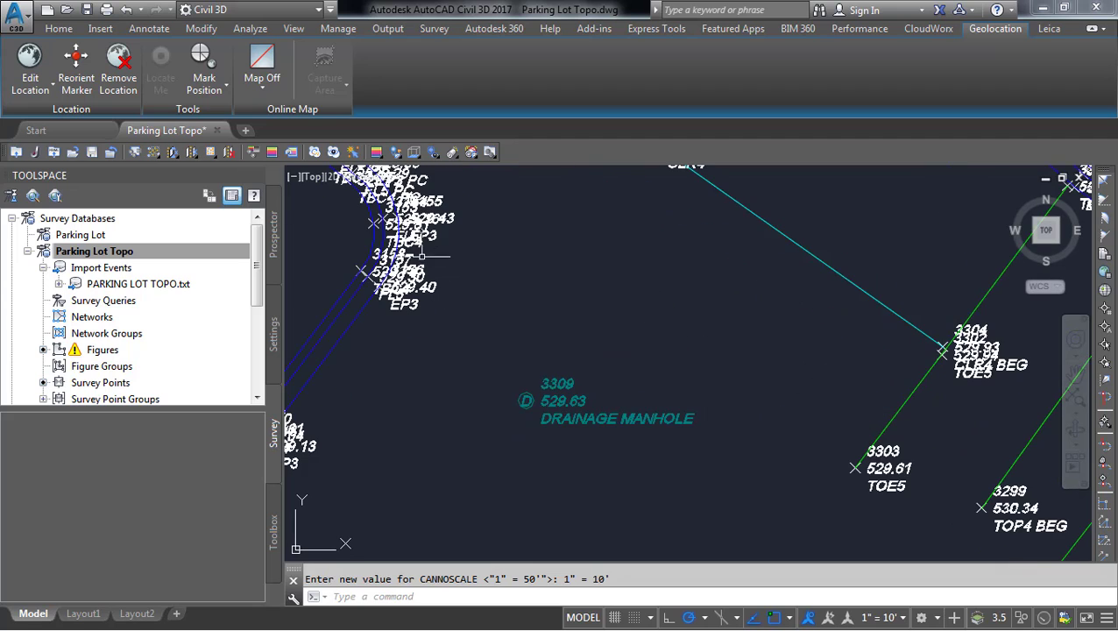
mouse_move(422, 247)
middle_mouse_down()
mouse_move(585, 408)
mouse_move(613, 351)
middle_mouse_up()
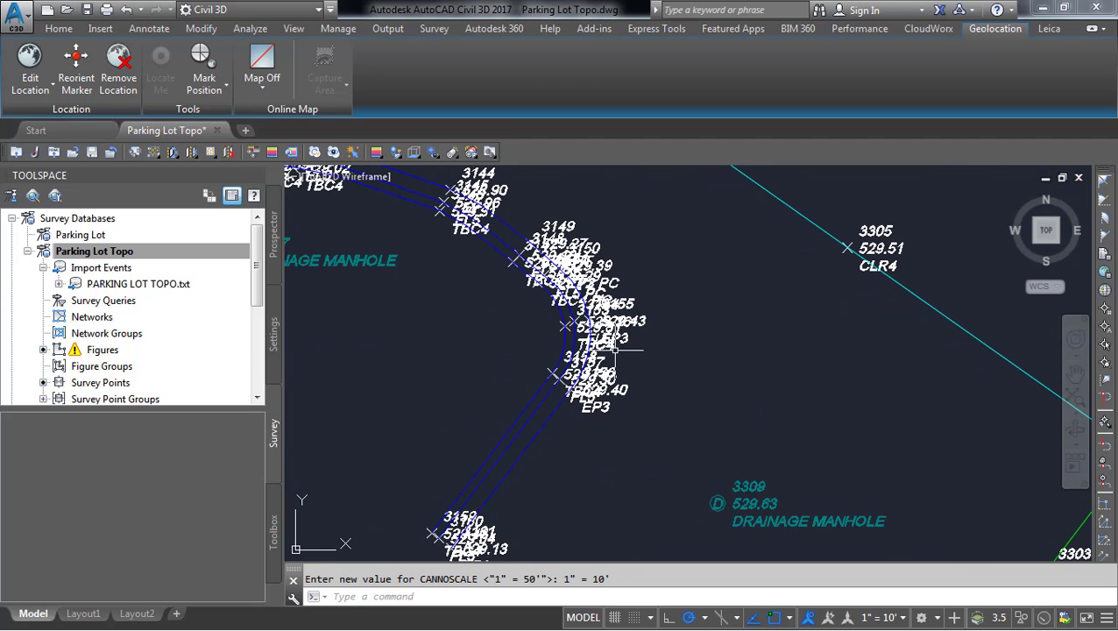
scroll(850, 377, "down", 2)
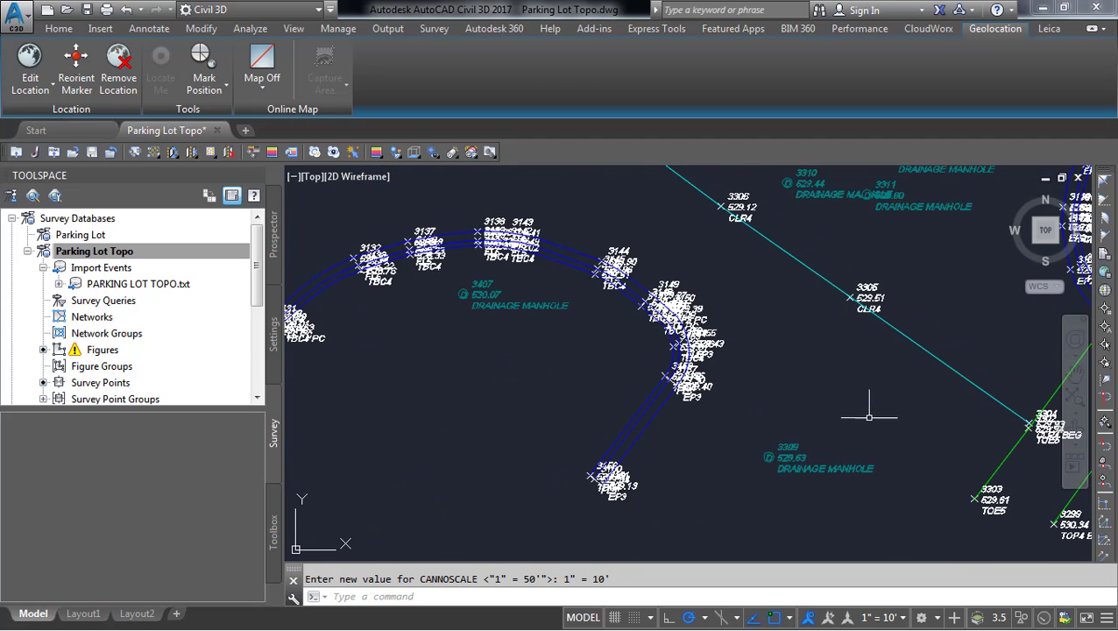
mouse_move(859, 404)
middle_mouse_down()
mouse_move(766, 392)
mouse_move(805, 314)
mouse_move(547, 281)
middle_mouse_up()
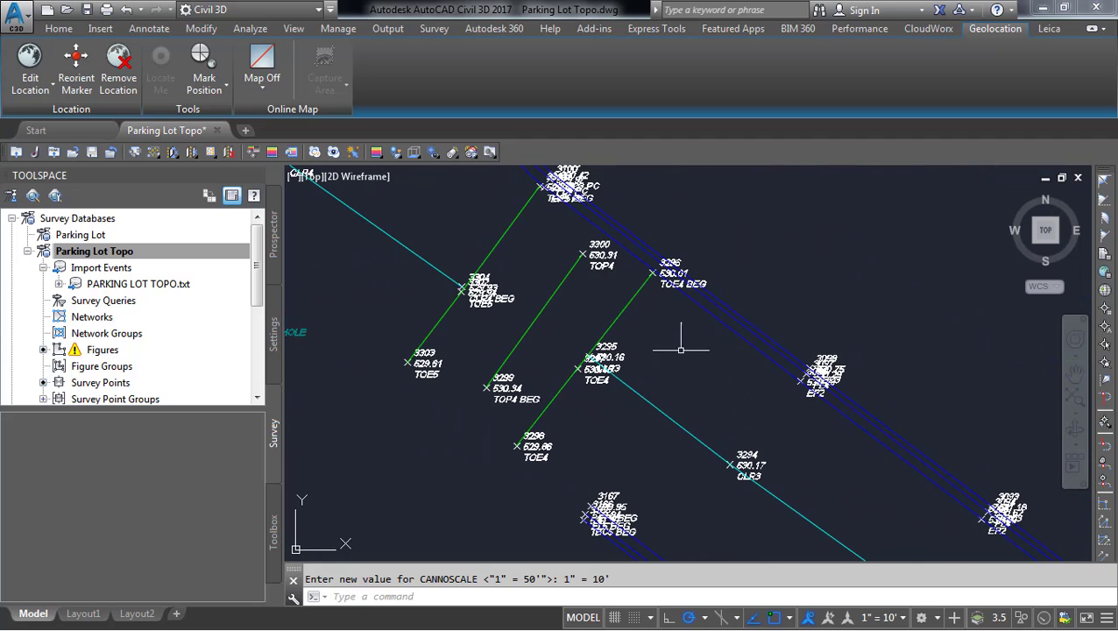
Open the survey figure properties of the EP2 edge-of-pavement line and review its vertices, codes and curve geometry
left_click(705, 311)
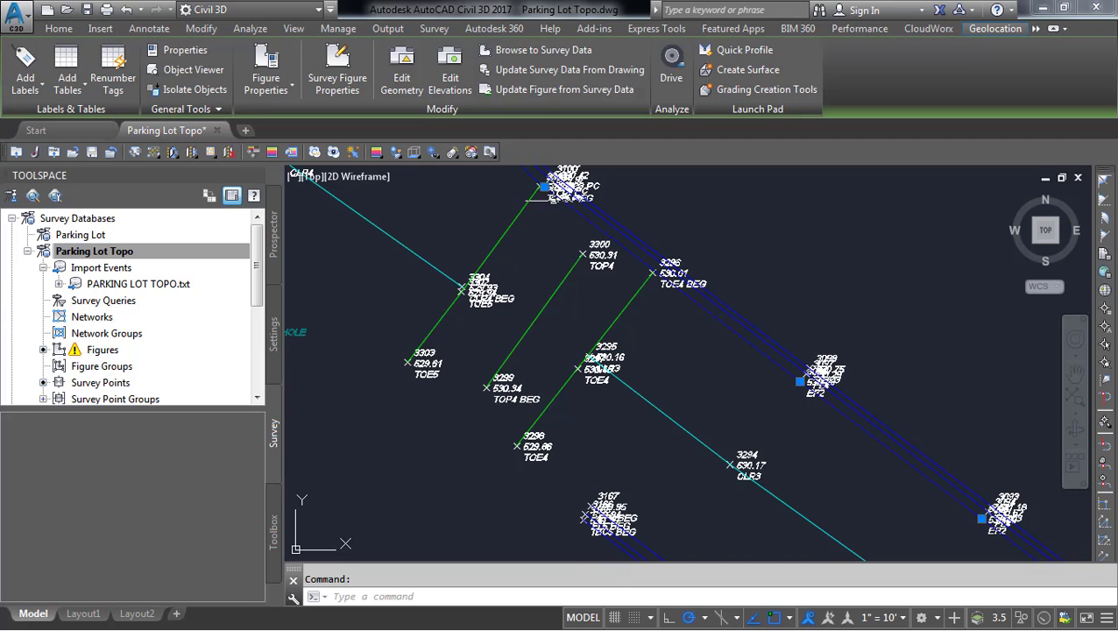
left_click(432, 29)
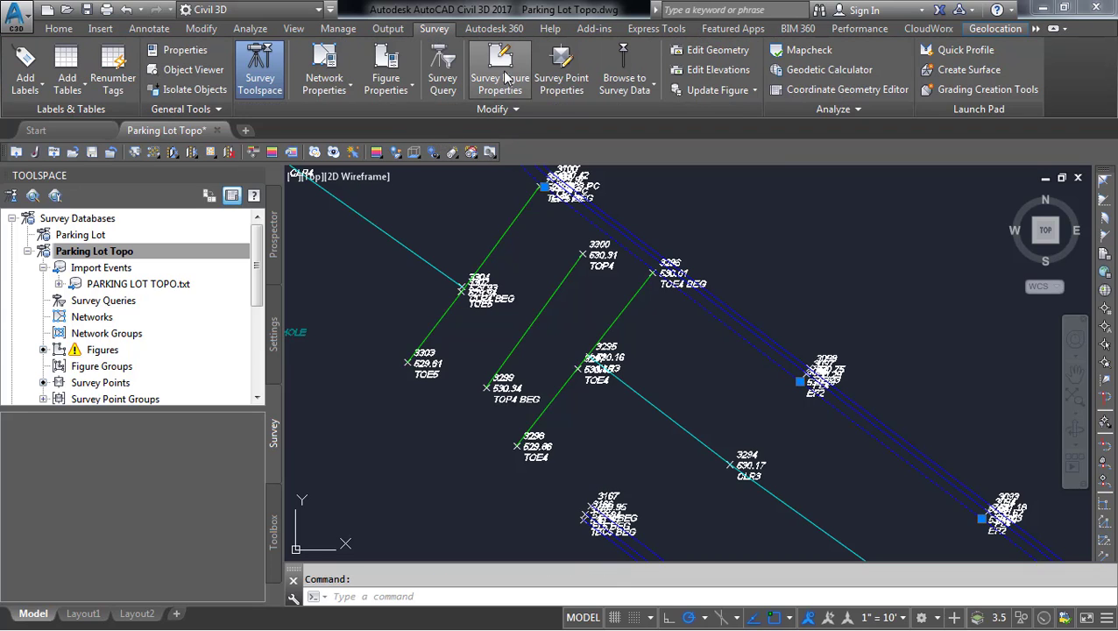
left_click(505, 78)
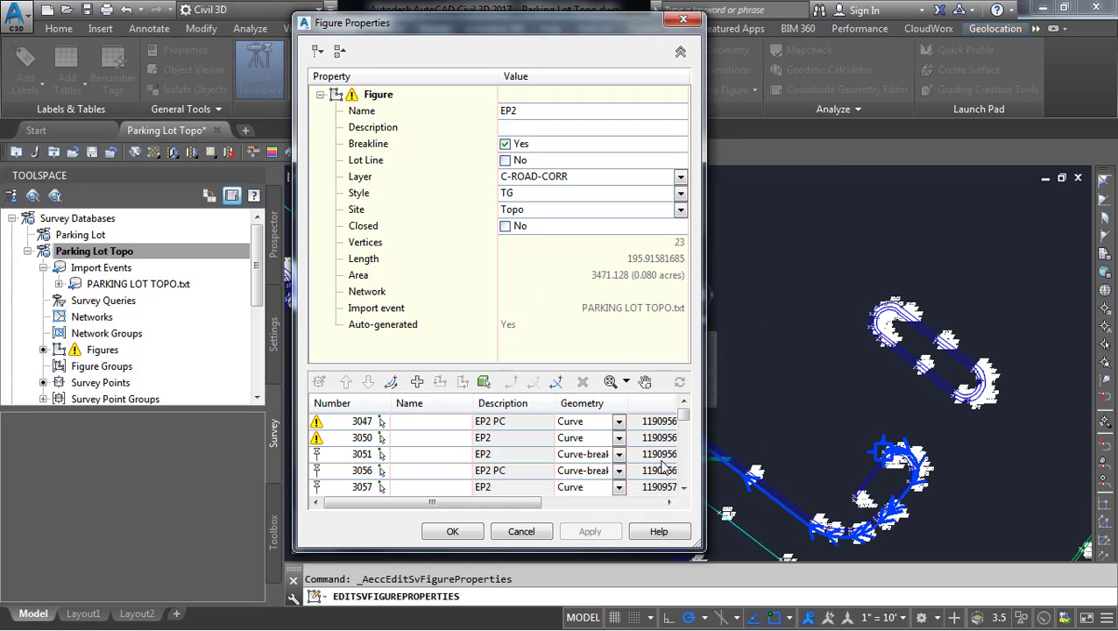
left_click(684, 487)
left_click(684, 488)
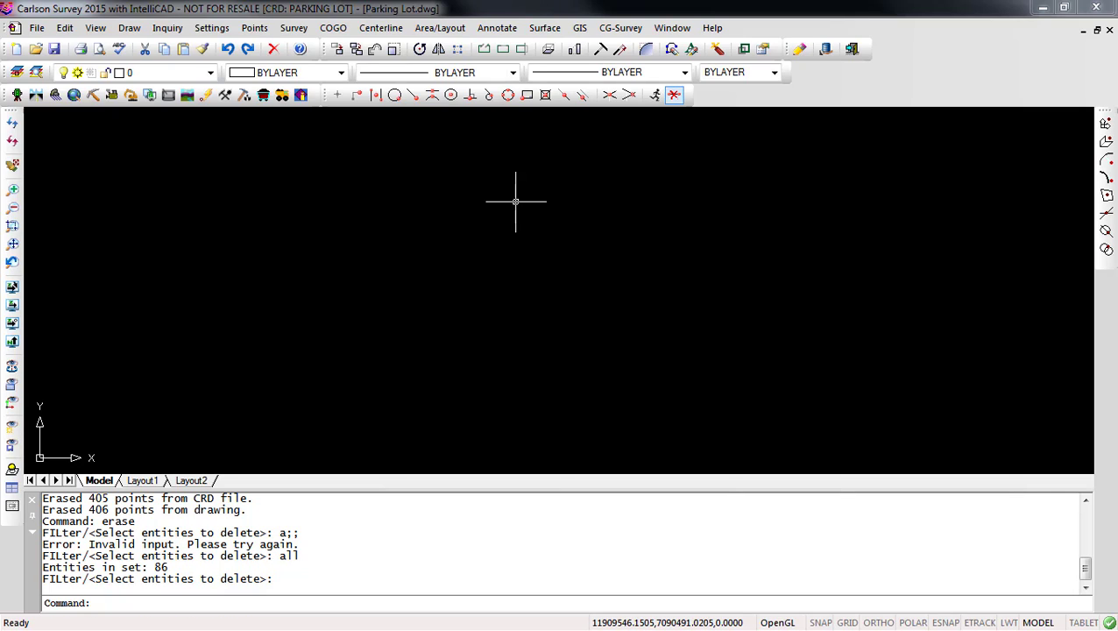
Switch to Carlson Survey and open the Leica demo.fld code table to review its Field to Finish codes, including CLR
left_click(294, 28)
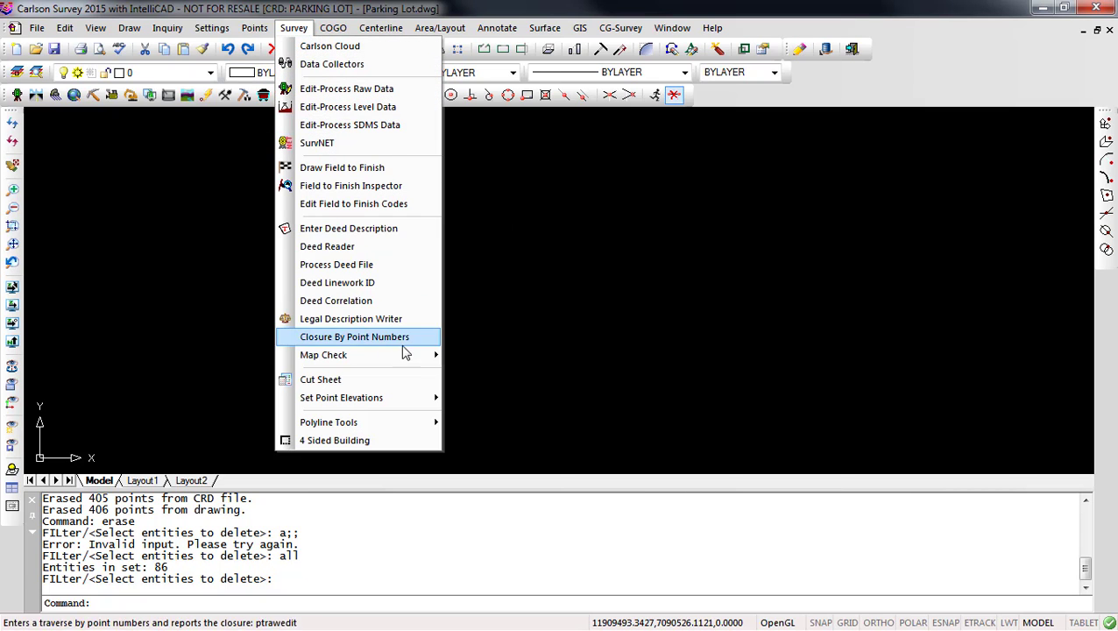
left_click(346, 204)
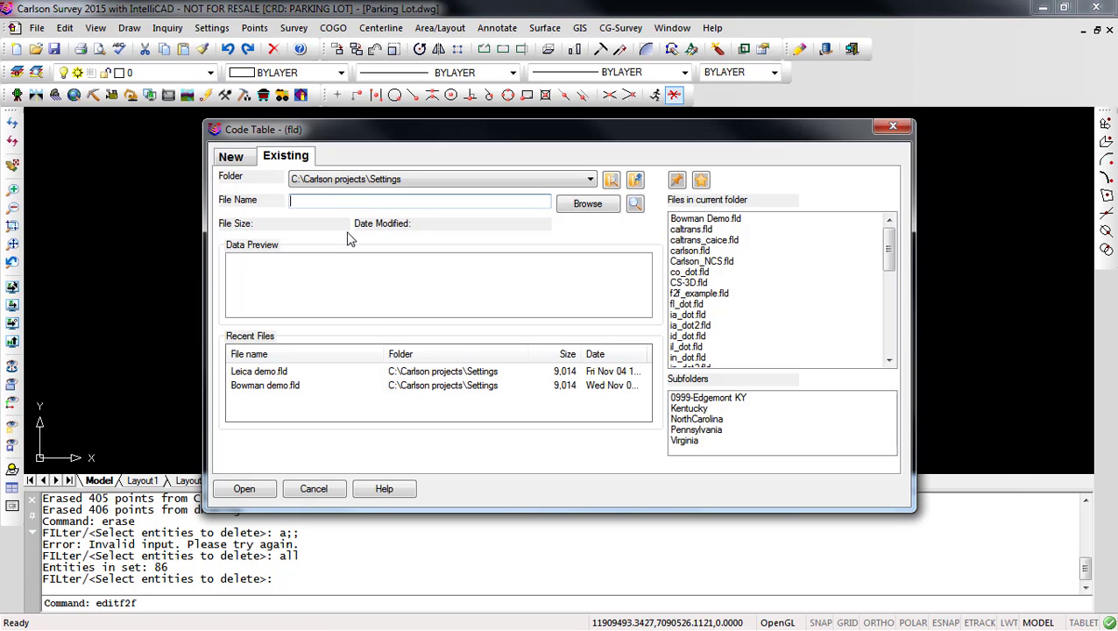
left_click(268, 374)
left_click(254, 491)
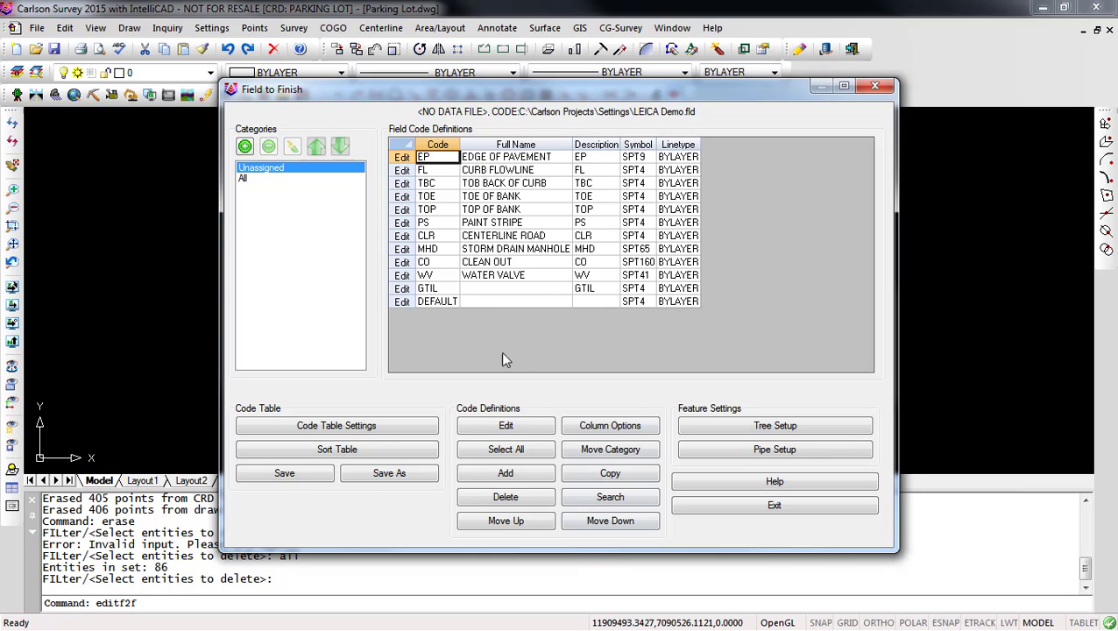
left_click(426, 235)
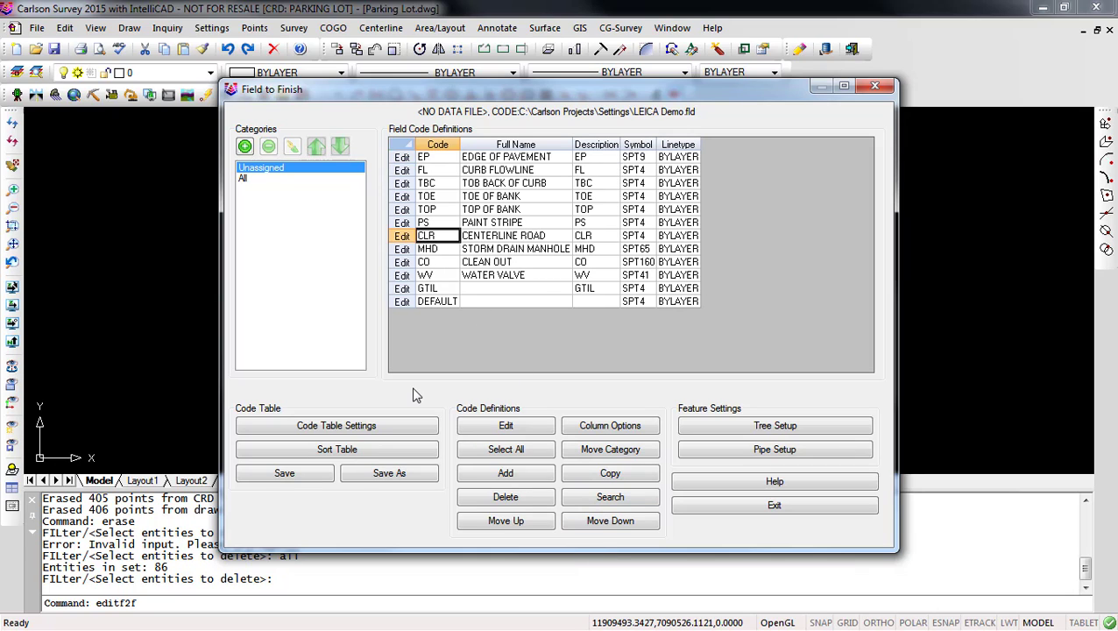
Review the CLR code's layer, attribute and entity-type settings and close the Field to Finish code table without saving
left_click(489, 426)
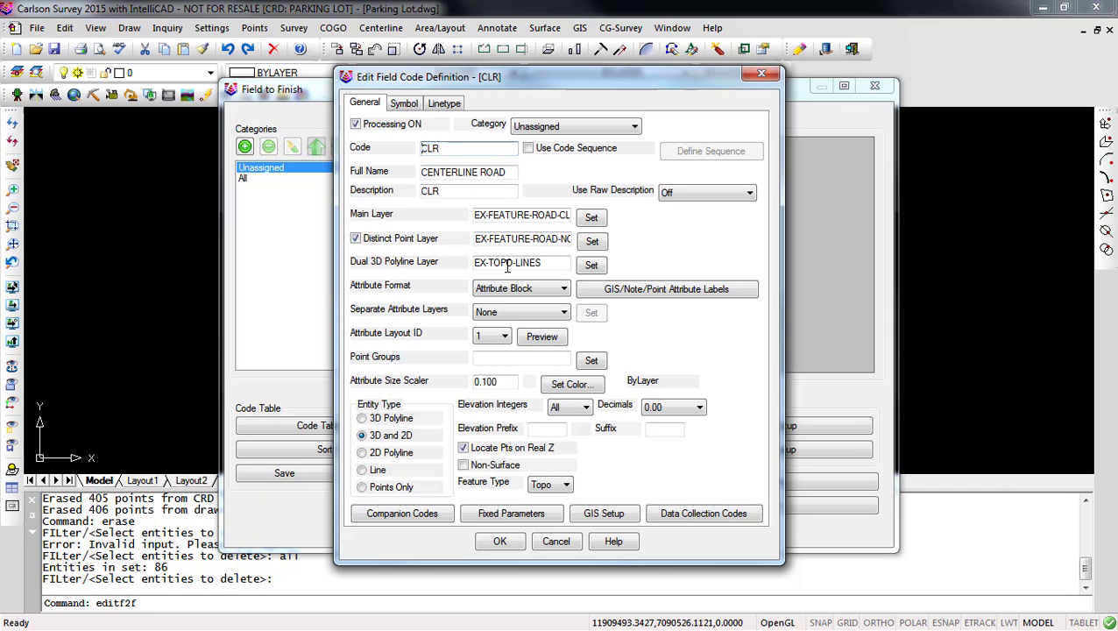
left_click(501, 542)
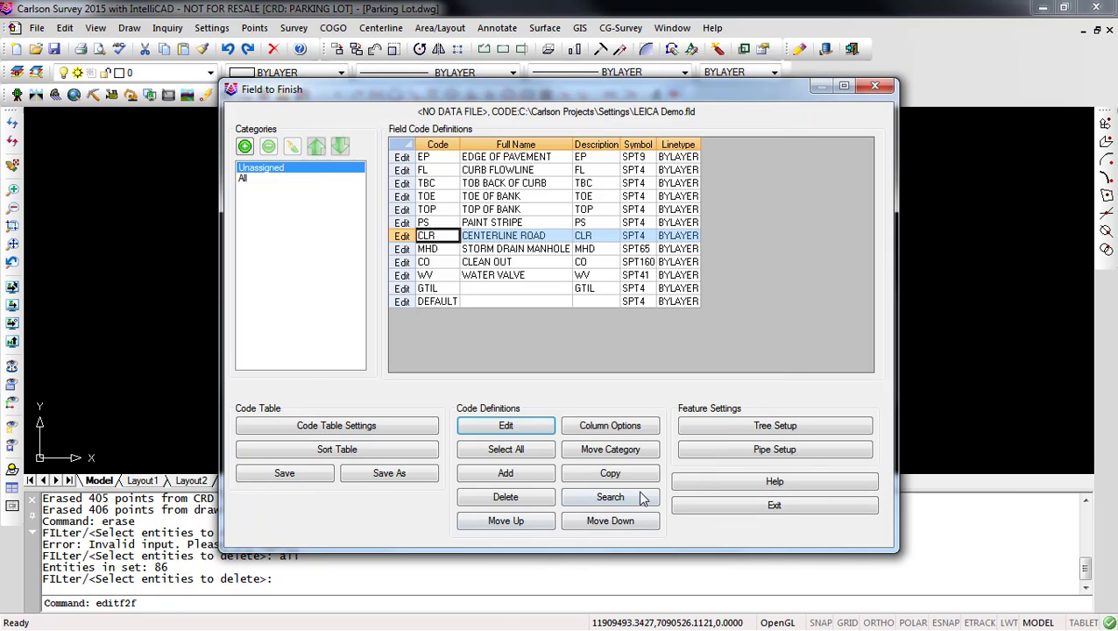
left_click(783, 507)
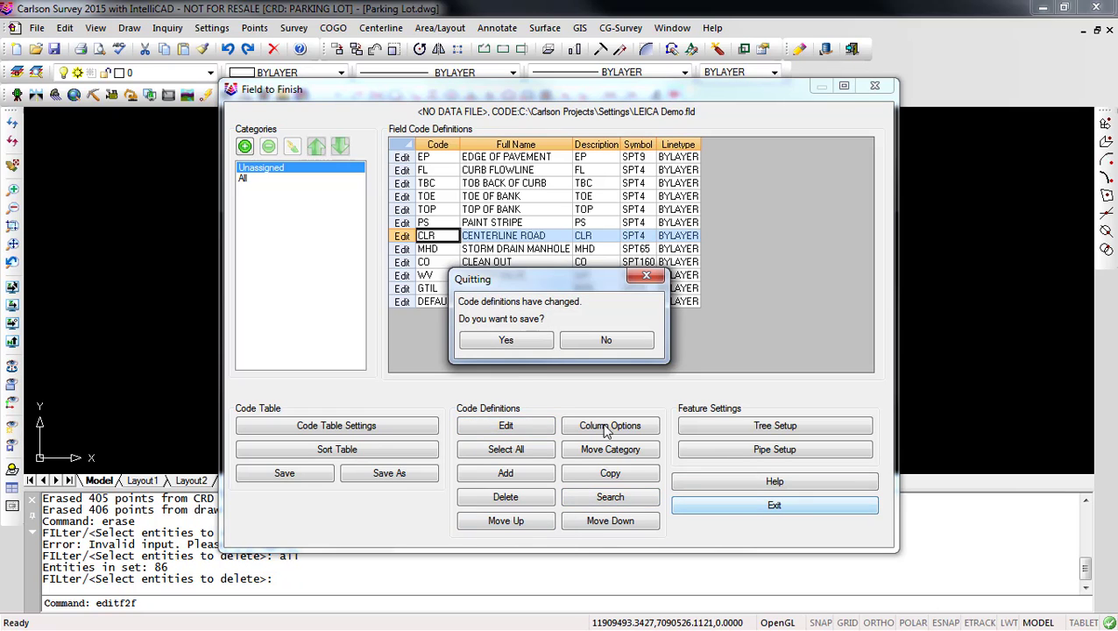
left_click(593, 344)
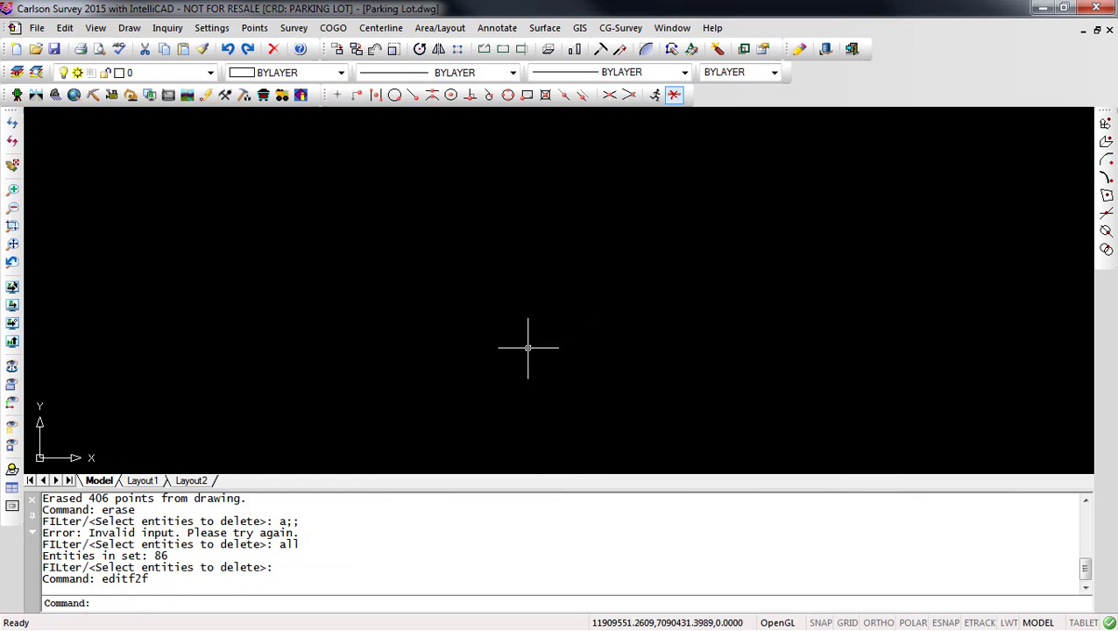
Start a Text/ASCII point import and choose PARKING LOT TOPO.txt from the Desktop as the source file
left_click(256, 28)
left_click(292, 100)
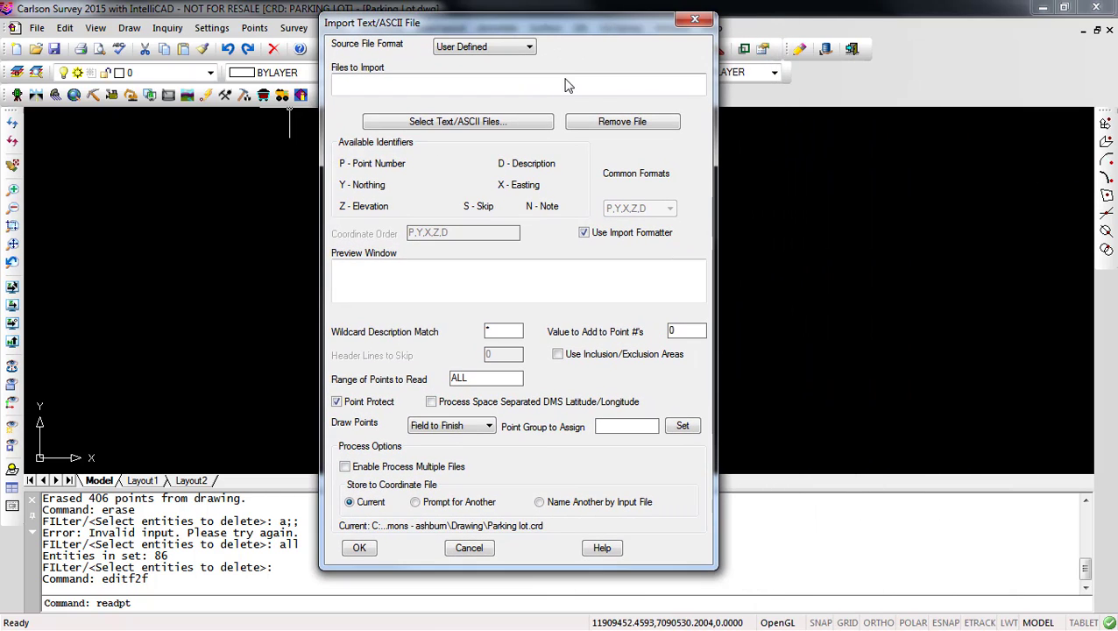
left_click(443, 121)
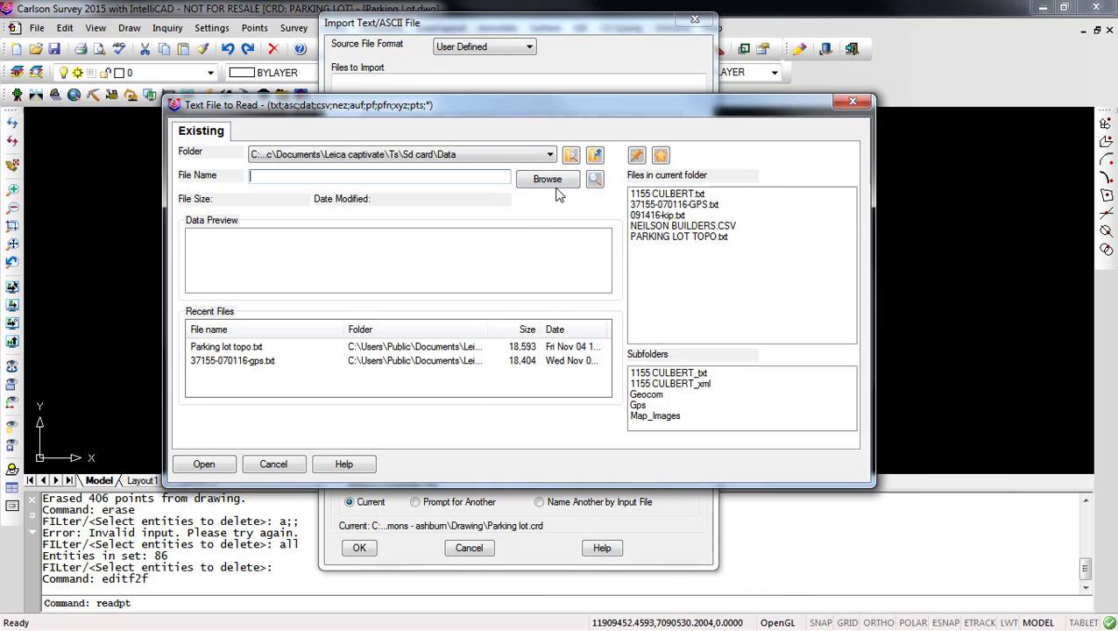
left_click(595, 155)
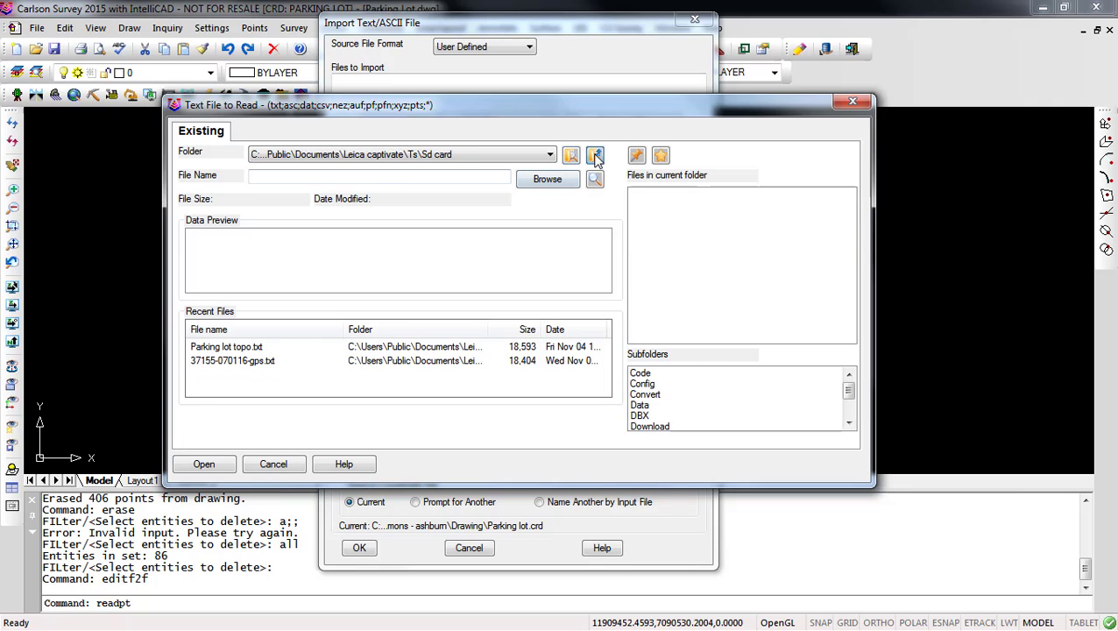
left_click(595, 155)
left_click(595, 155)
left_click(595, 155)
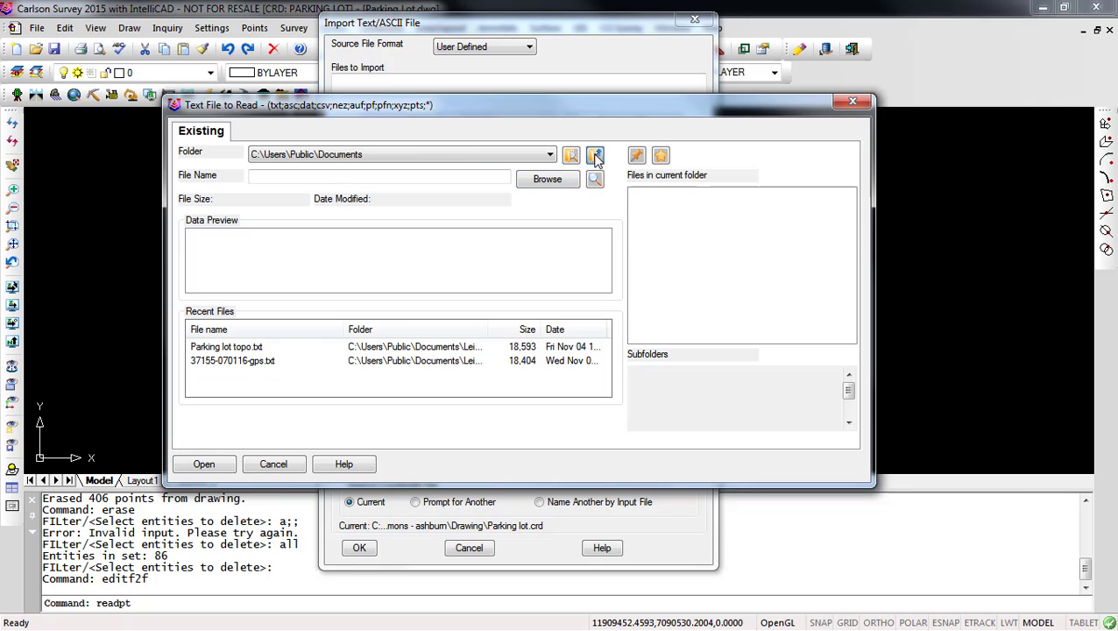
left_click(535, 184)
left_click(332, 248)
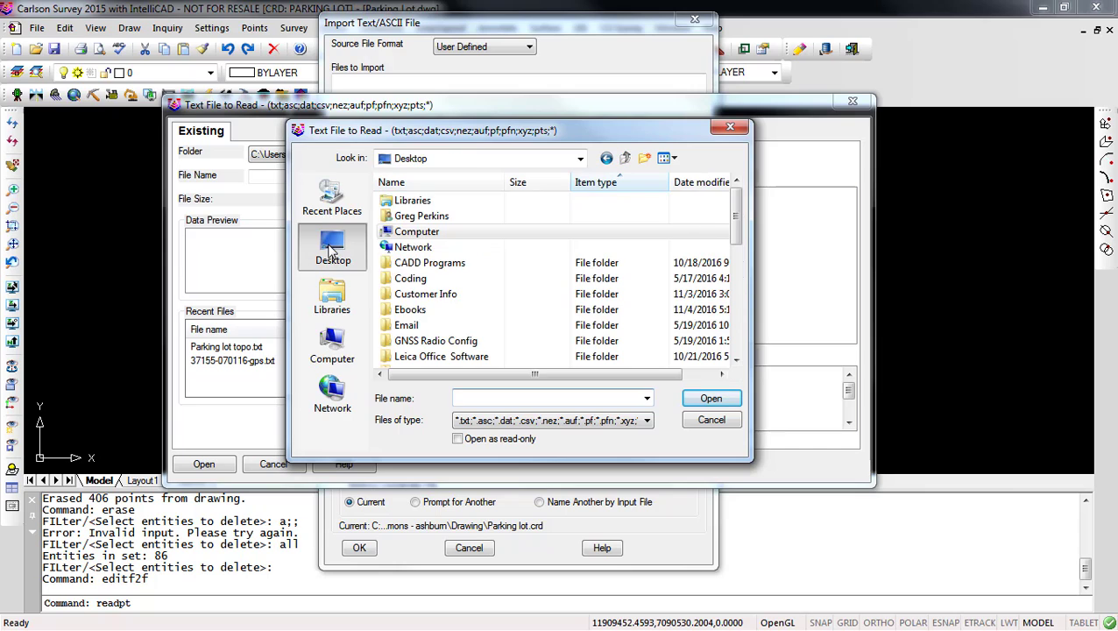
left_click_drag(736, 215, 736, 324)
left_click(445, 357)
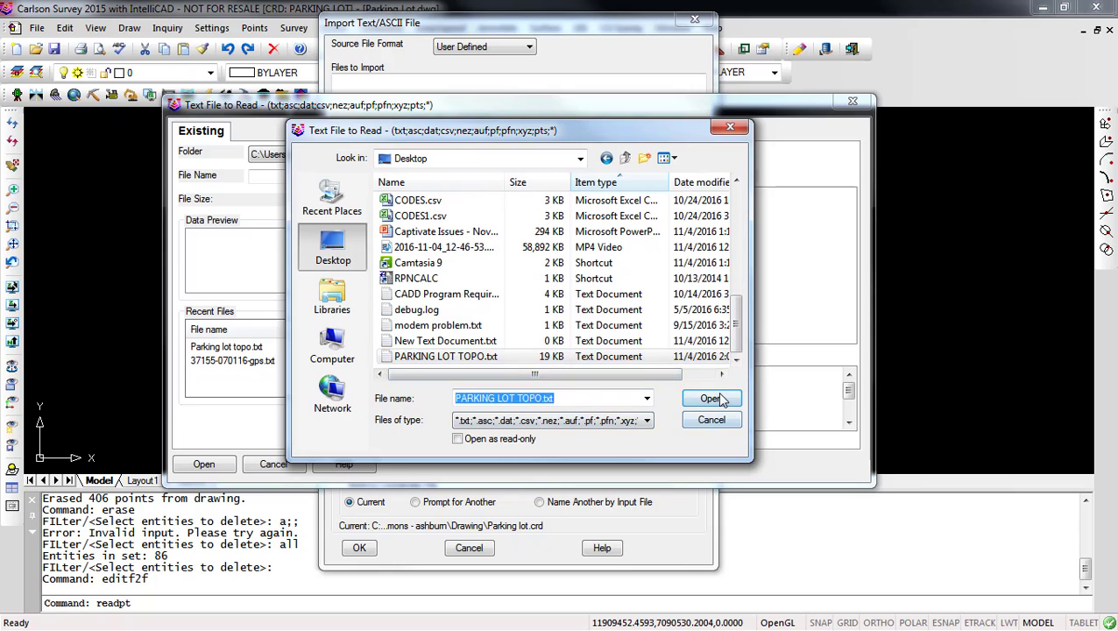
left_click(710, 398)
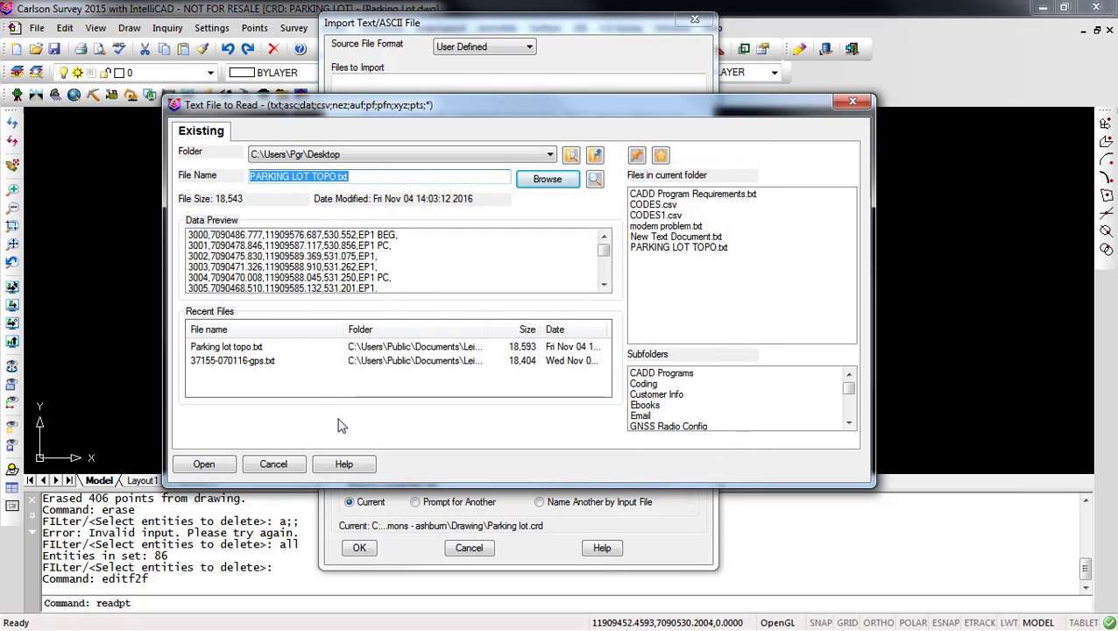
left_click(207, 464)
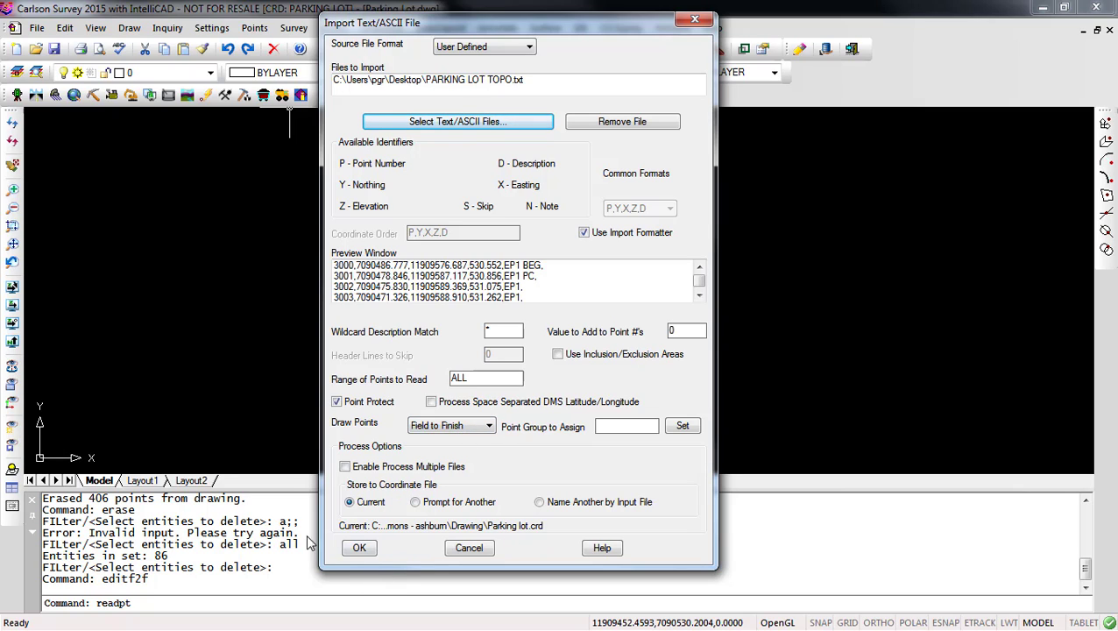
Run the import as comma-separated data, skipping each RTCM-Ref point that causes a name error, and split all multiple codes
left_click(359, 549)
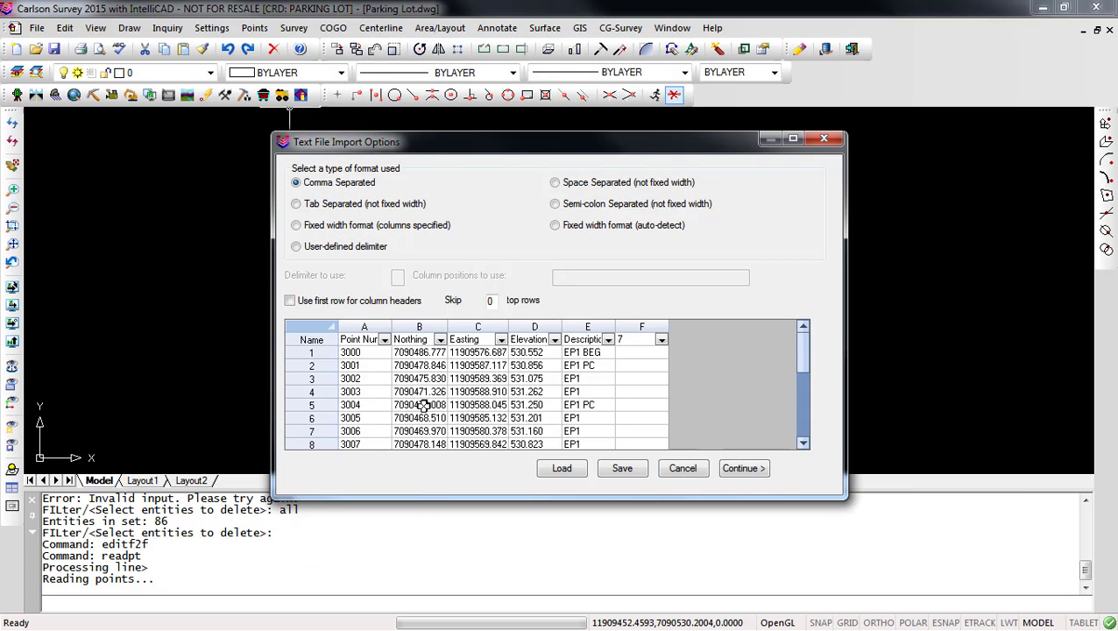
left_click(742, 471)
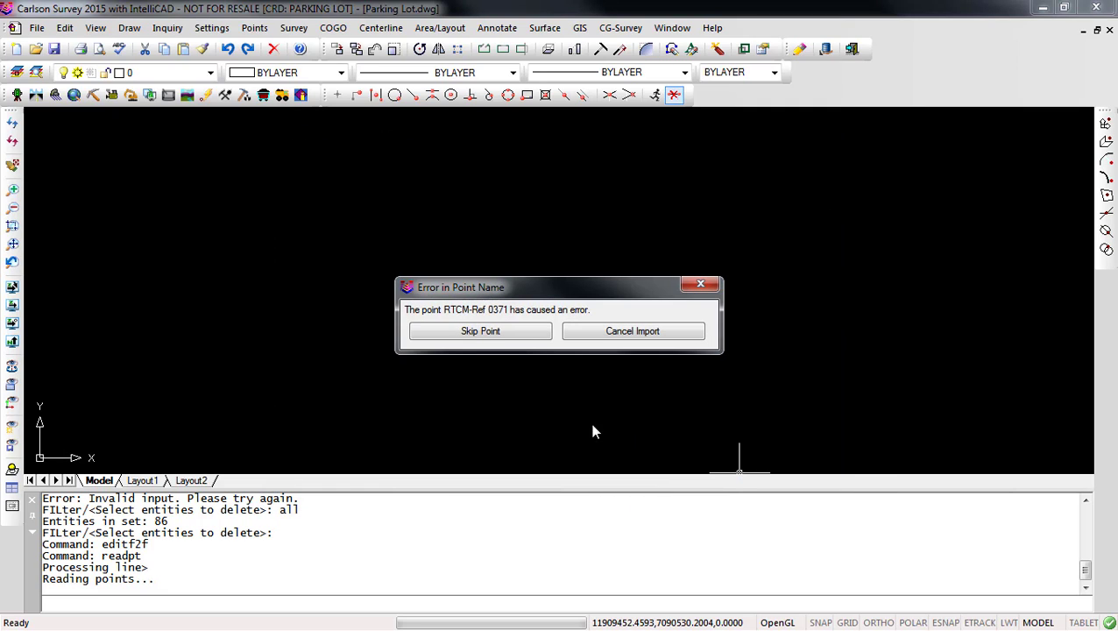
left_click(474, 333)
left_click(474, 333)
left_click(474, 333)
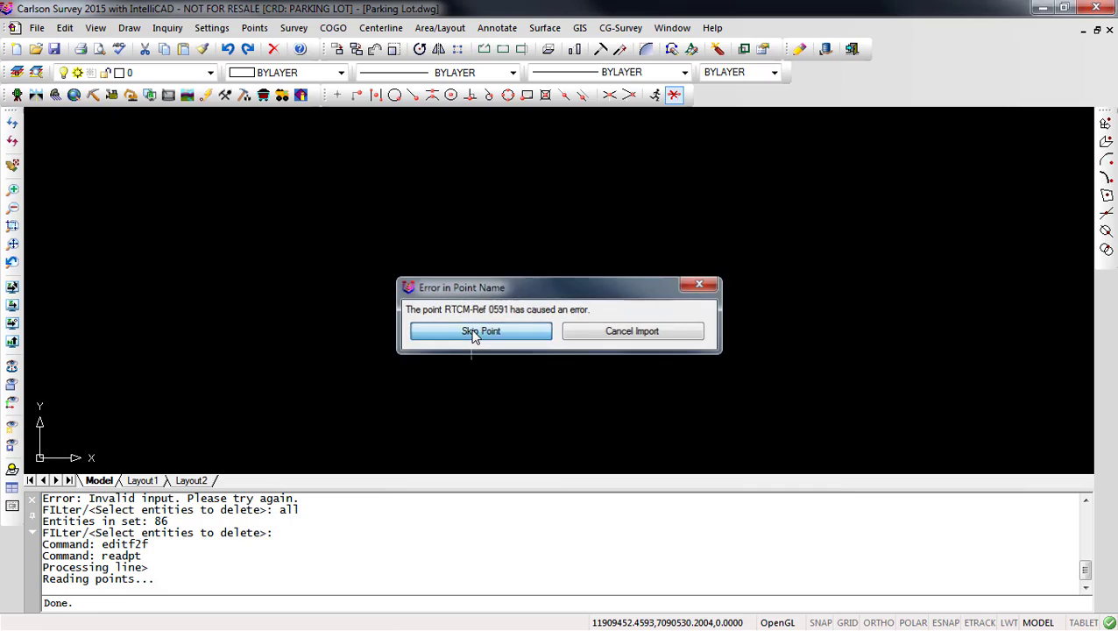
left_click(474, 333)
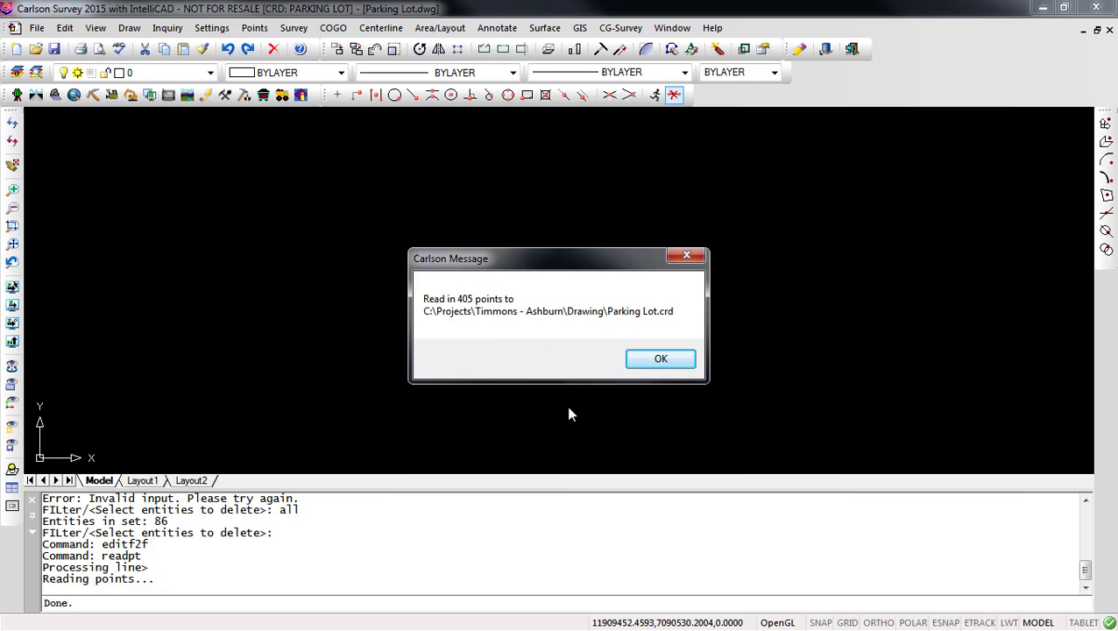
left_click(659, 361)
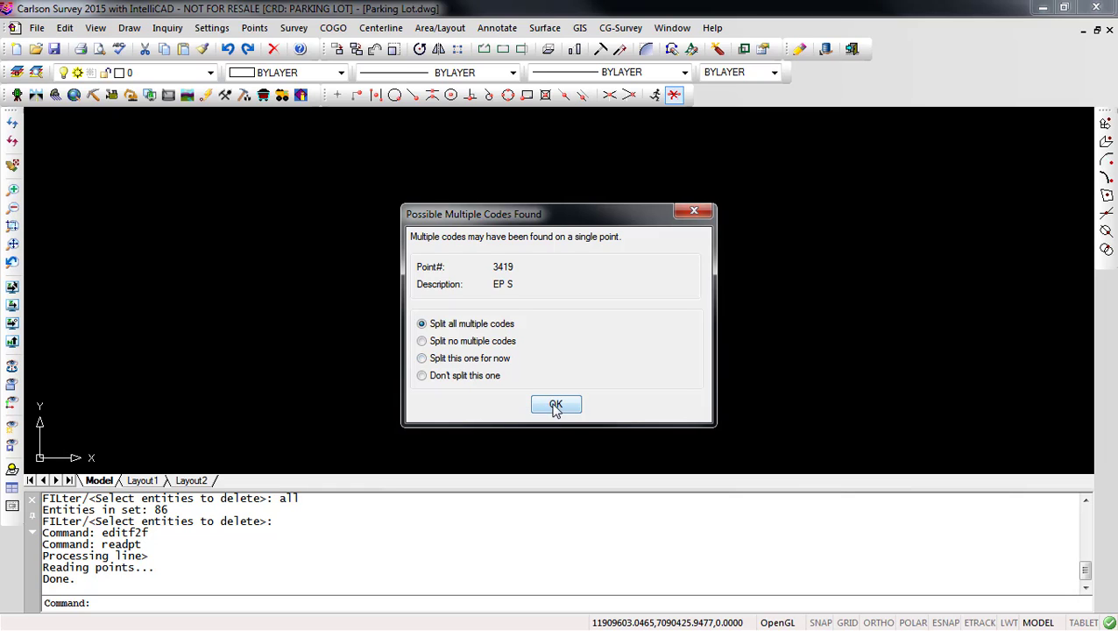
left_click(557, 404)
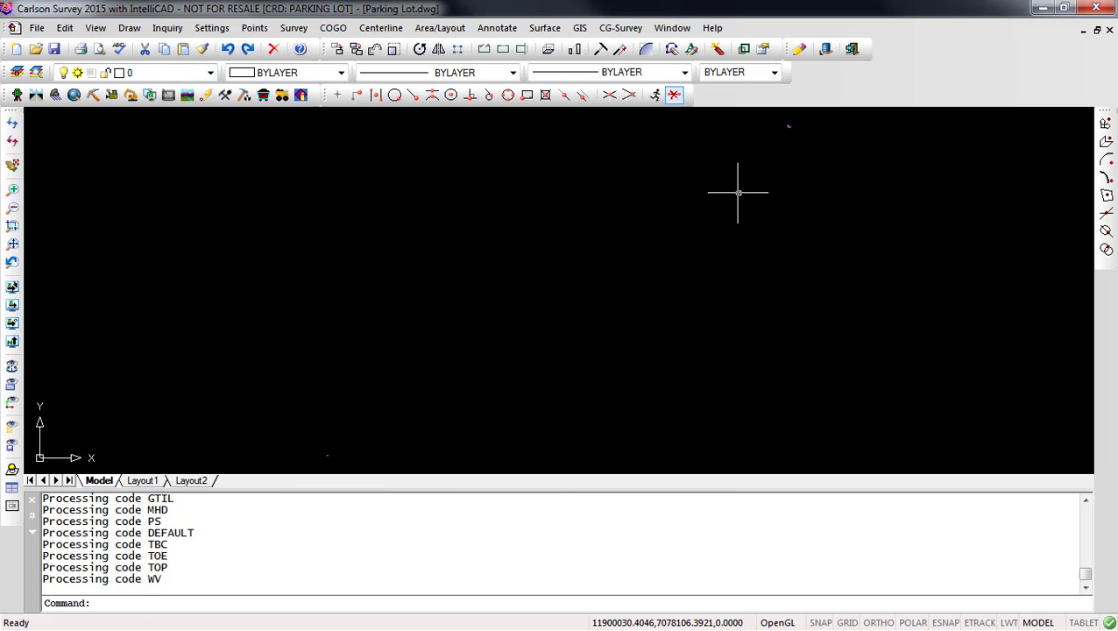
Zoom in on the imported parking lot cluster to examine its linework and point labels
type("z")
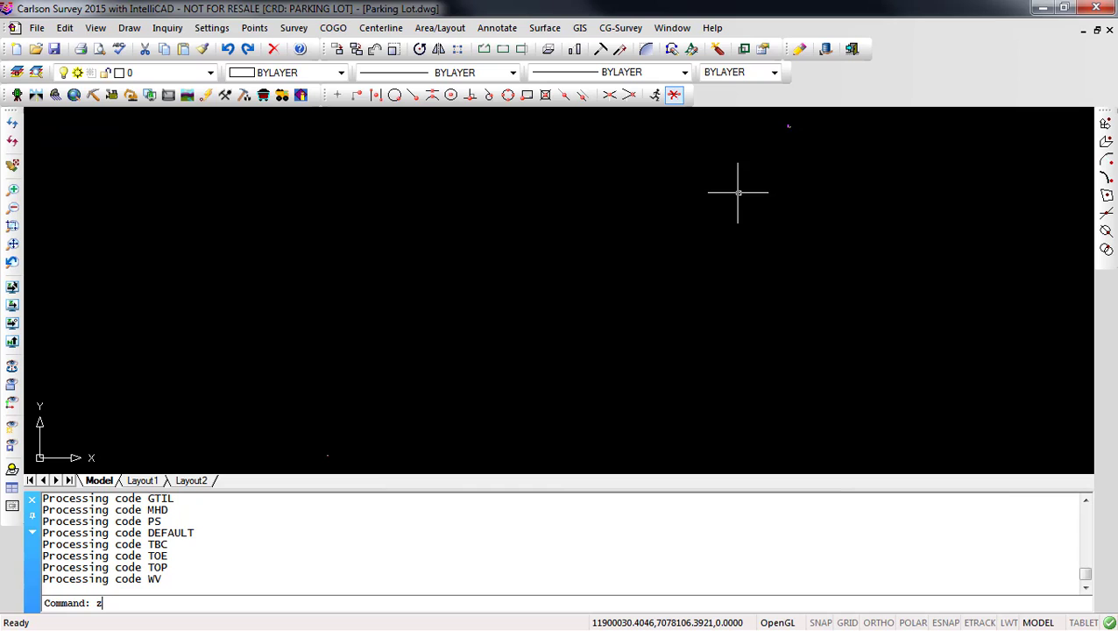
key("Return")
type("w")
key("Return")
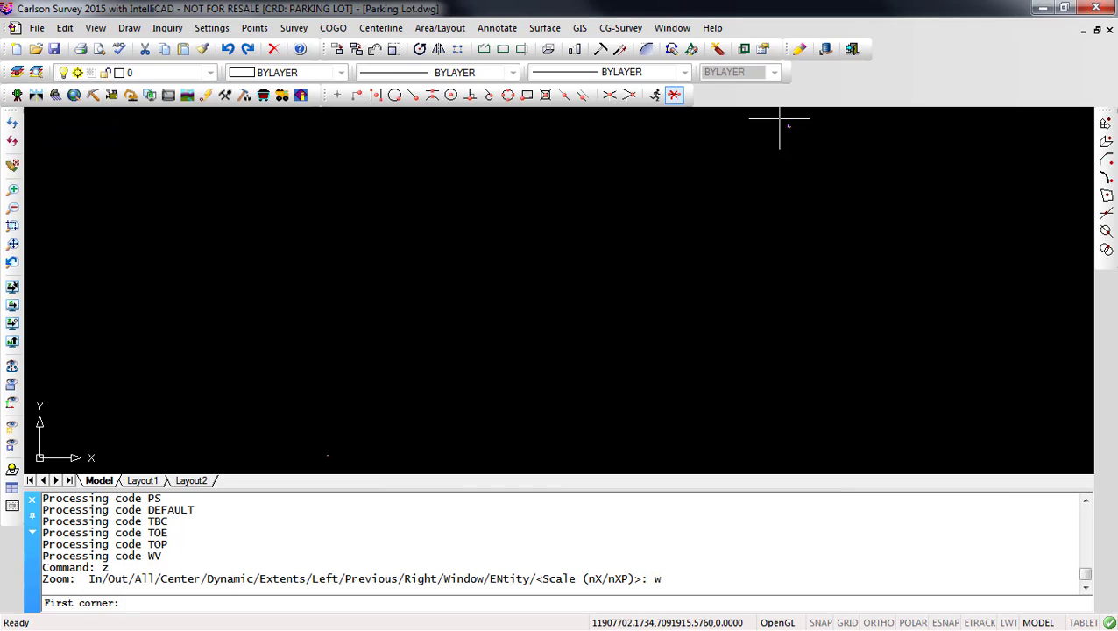
left_click(785, 111)
left_click(794, 134)
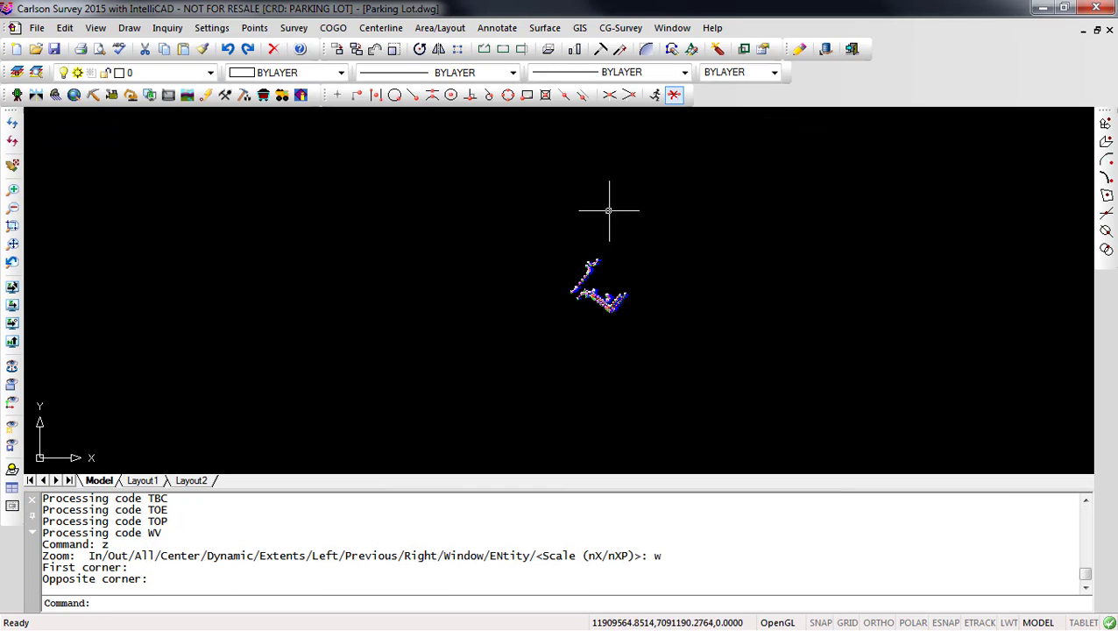
type("z")
key("Return")
type("w")
key("Return")
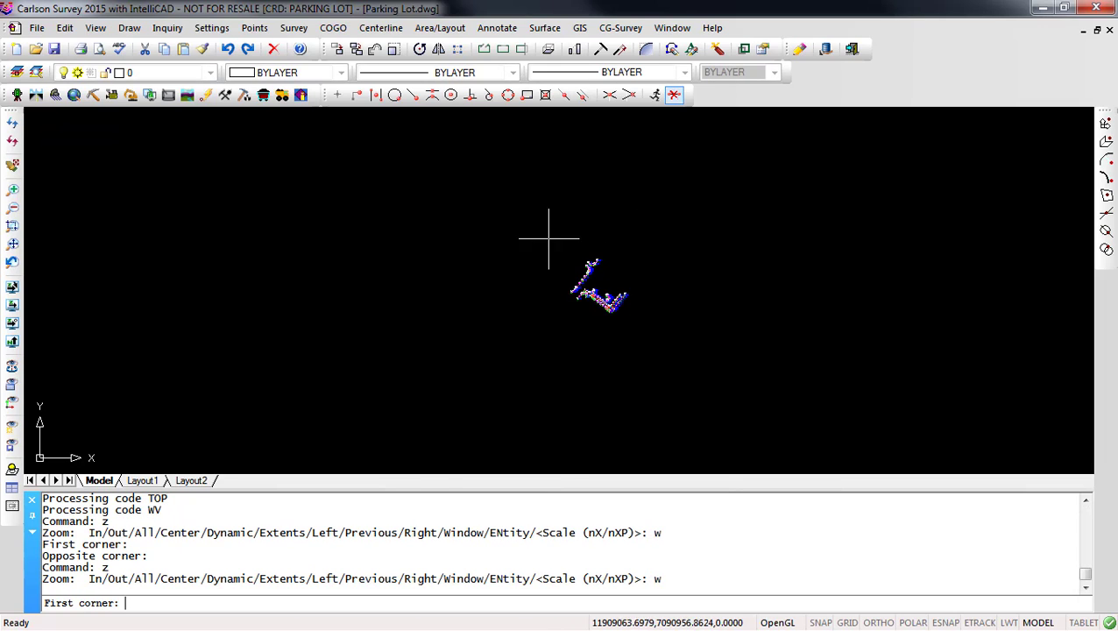
left_click(547, 240)
left_click(660, 327)
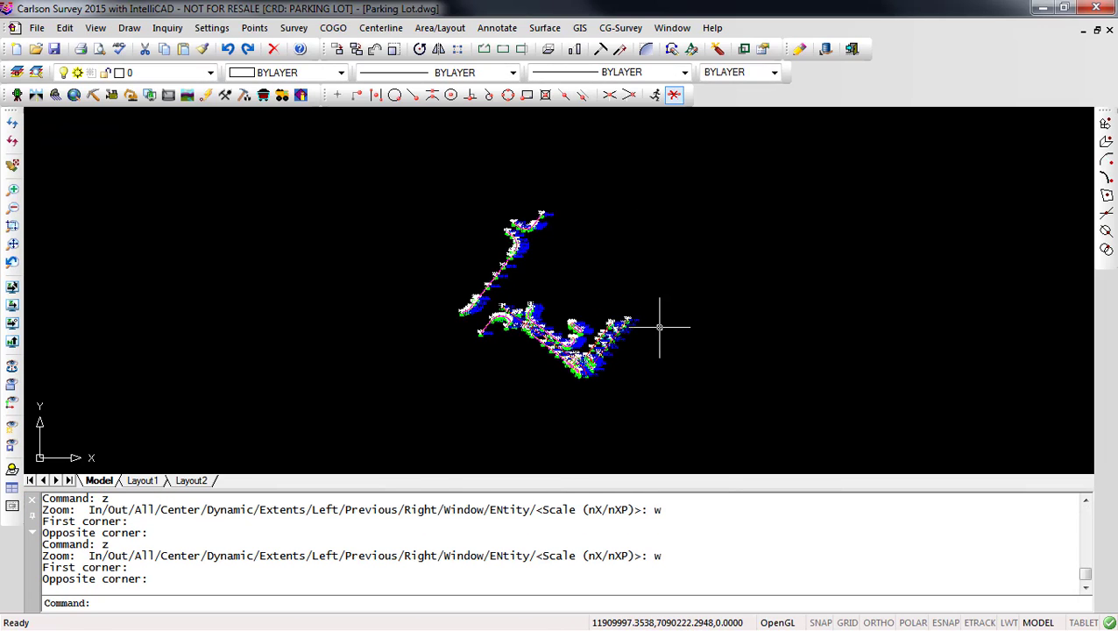
scroll(379, 238, "up", 2)
scroll(606, 304, "up", 1)
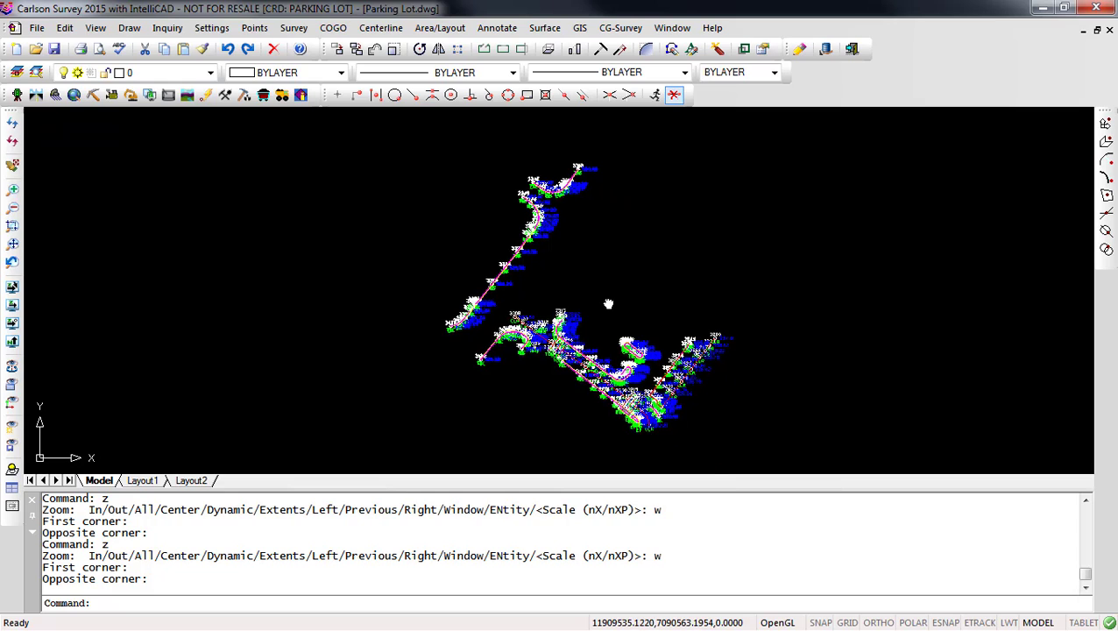
scroll(611, 278, "up", 1)
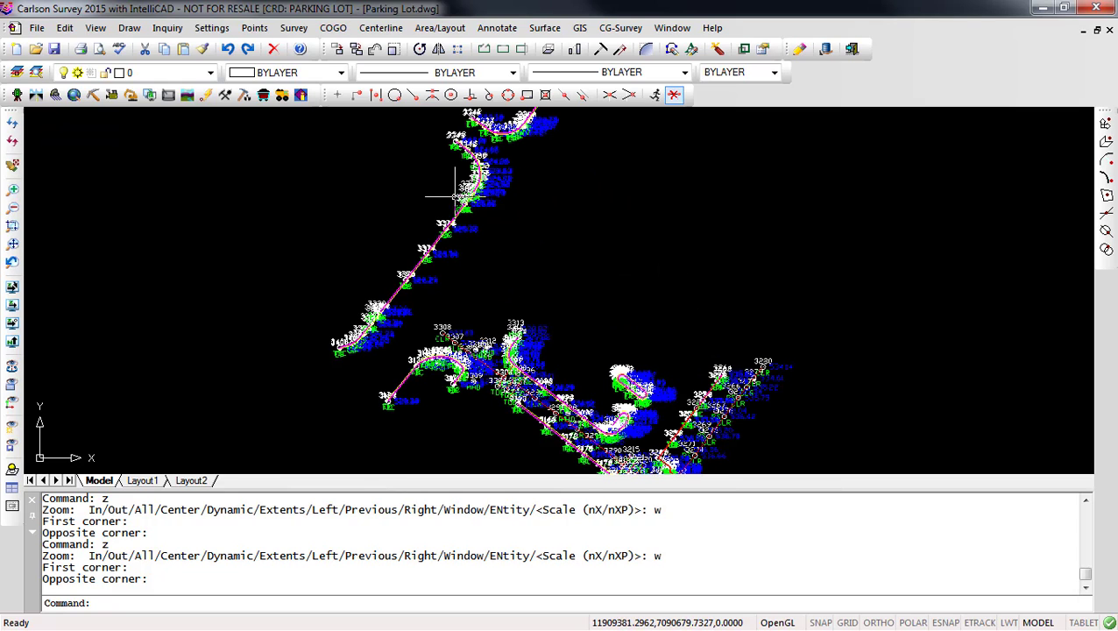
Resize the point attributes with a 0.1 scaling multiplier for both symbols and labels, applied to all point numbers
left_click(254, 27)
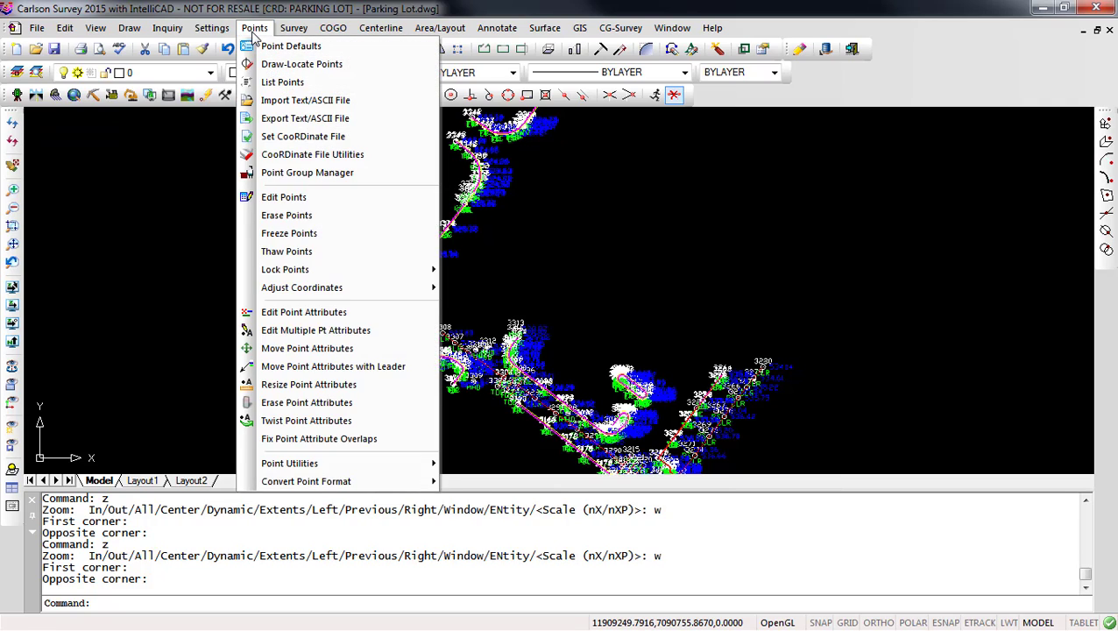
left_click(324, 384)
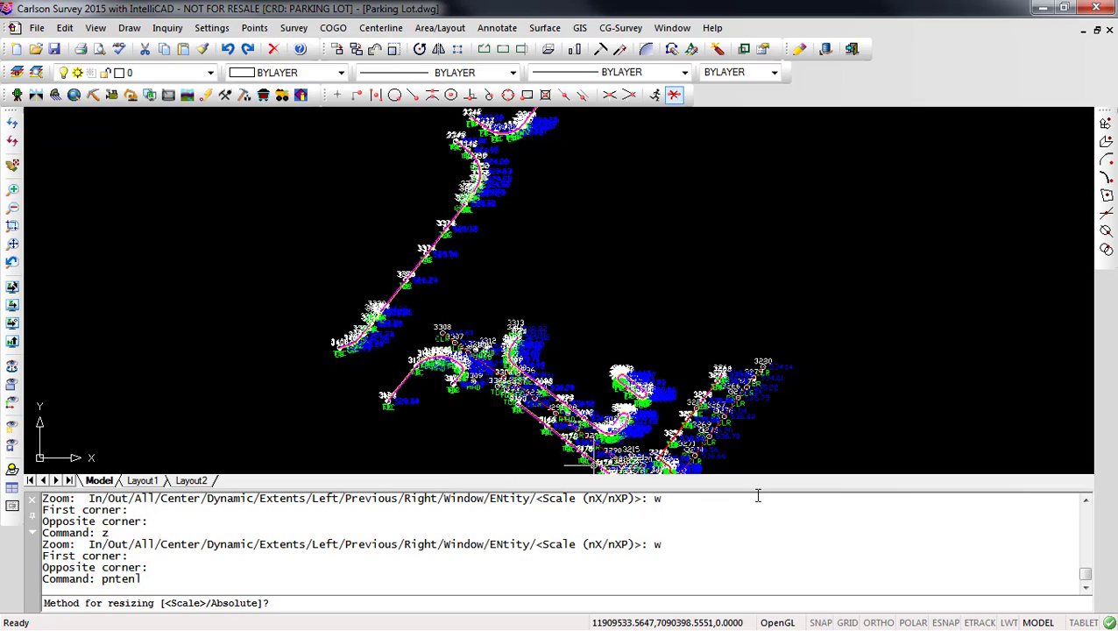
key("Return")
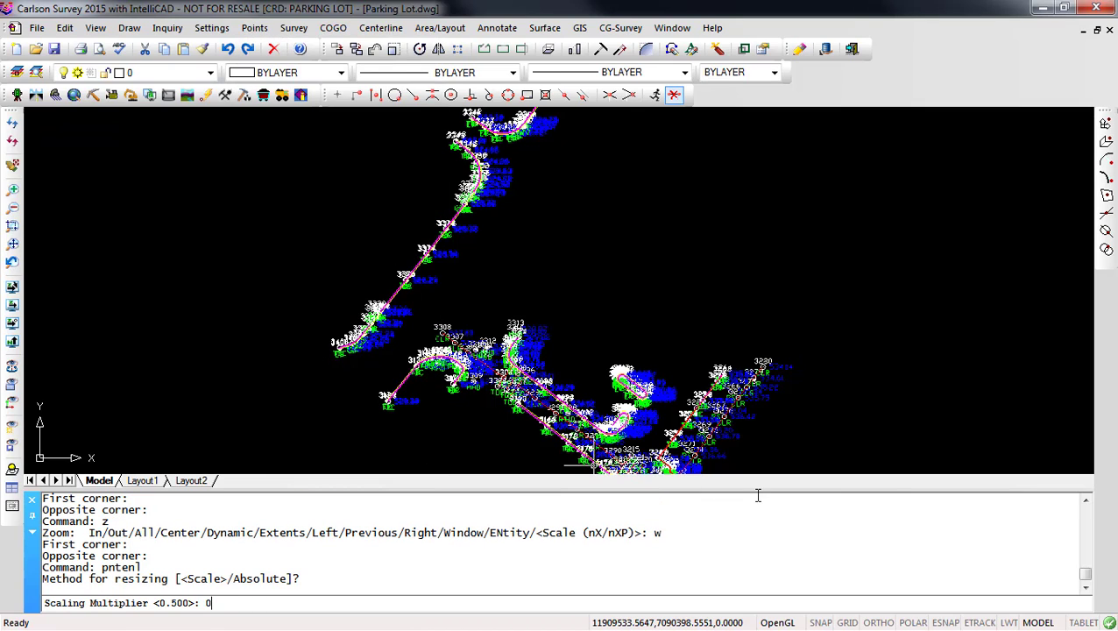
type("0.1")
key("Return")
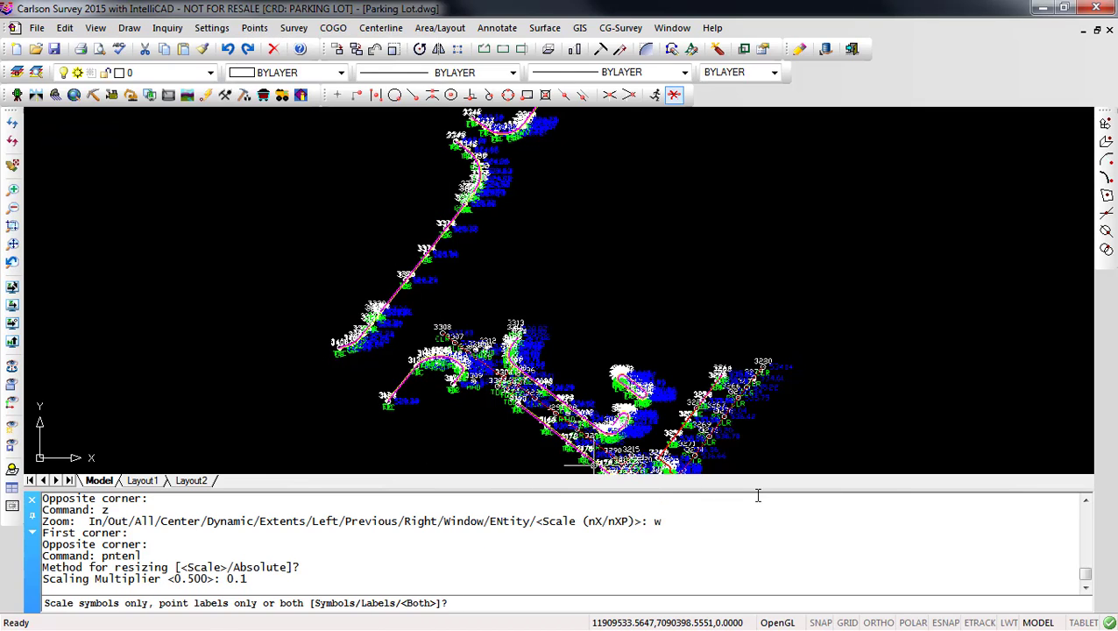
key("Return")
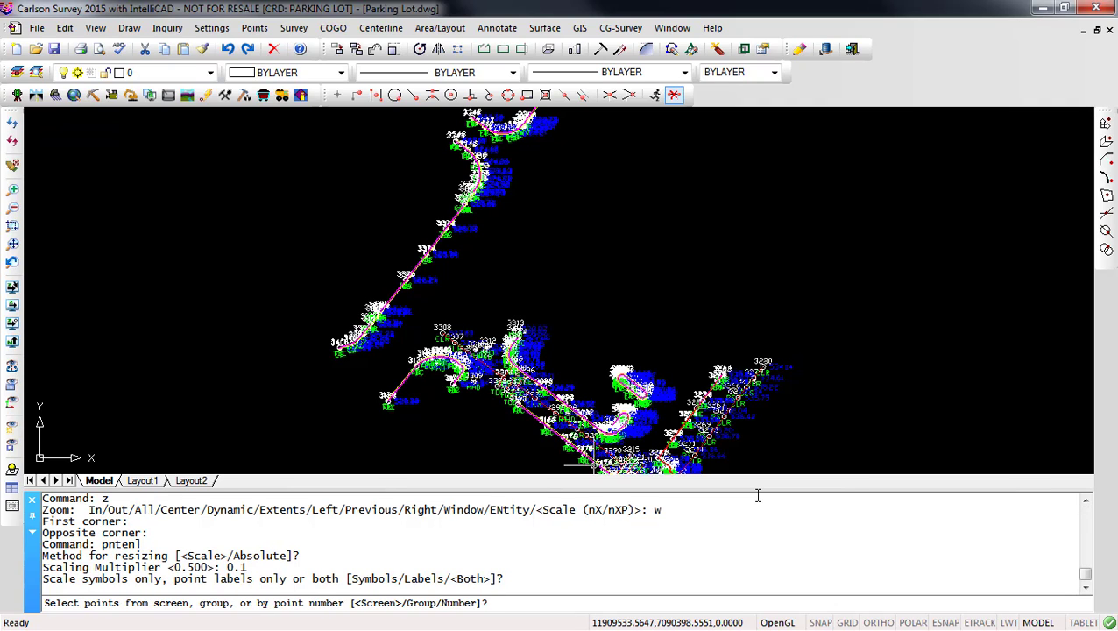
type("n")
key("Return")
type("all")
key("Return")
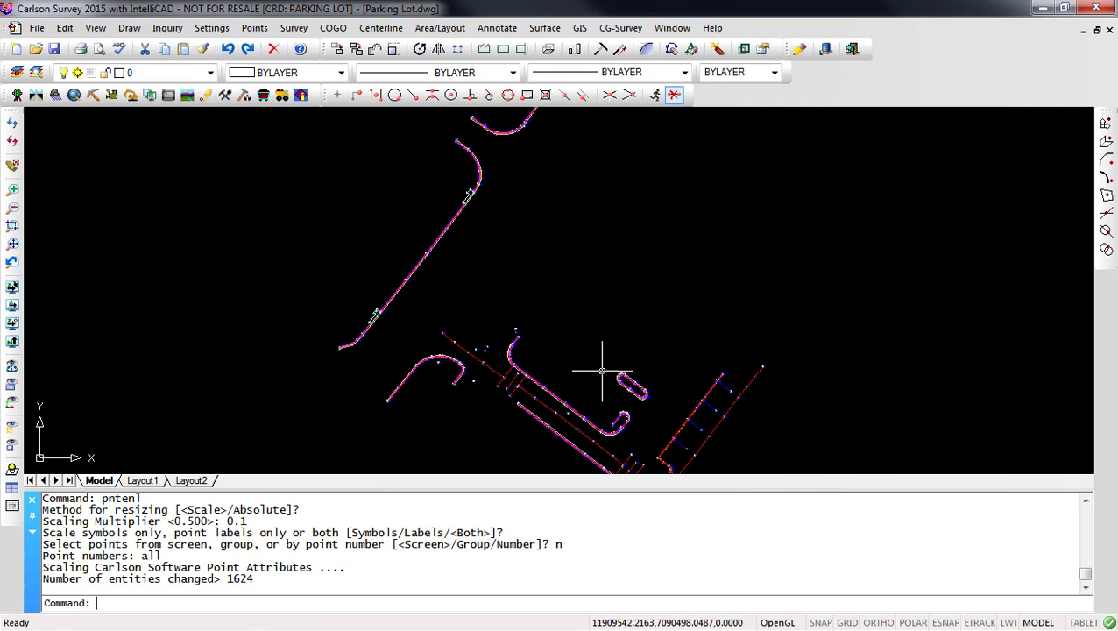
Inspect the curb, centerline and paint-stripe linework and select the closed edge-of-pavement line around the small island
middle_click_drag(596, 353, 547, 242)
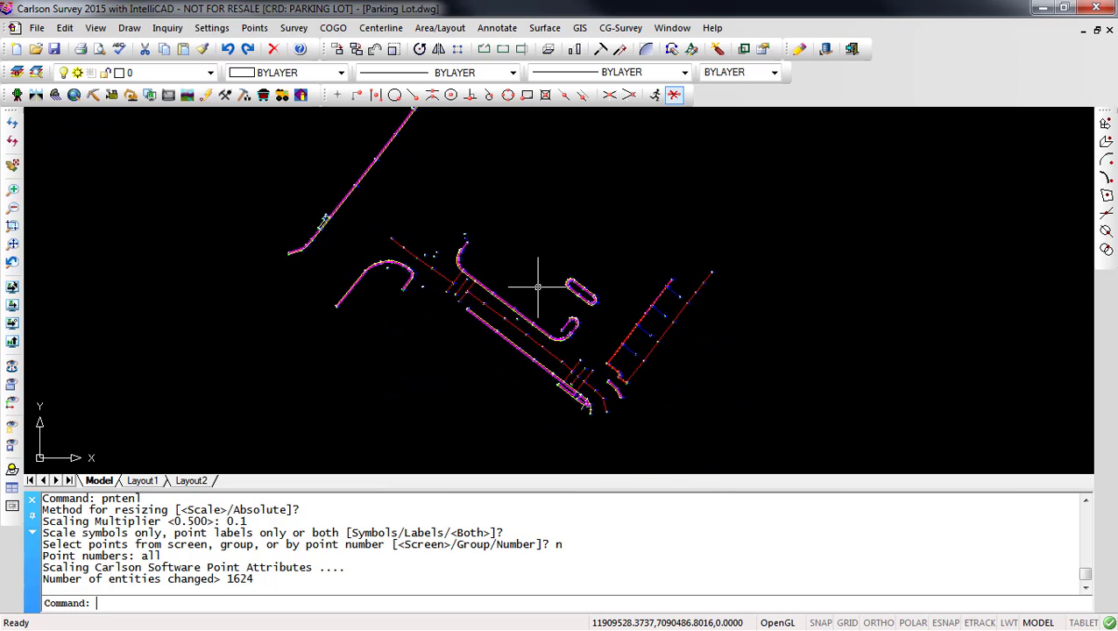
scroll(547, 243, "up", 2)
scroll(557, 310, "up", 2)
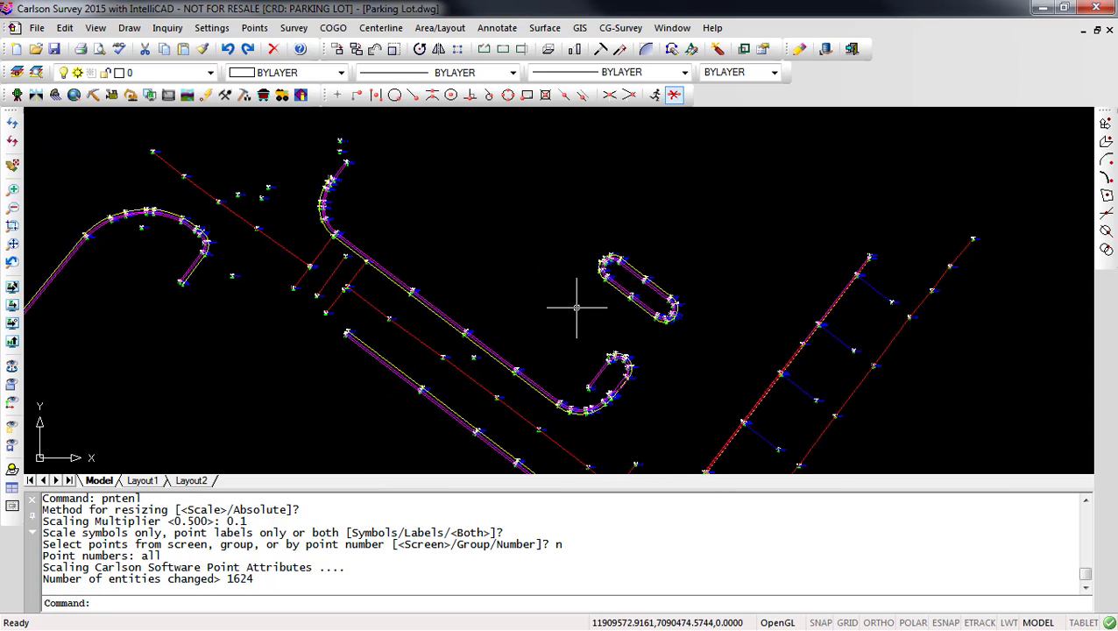
left_click(620, 295)
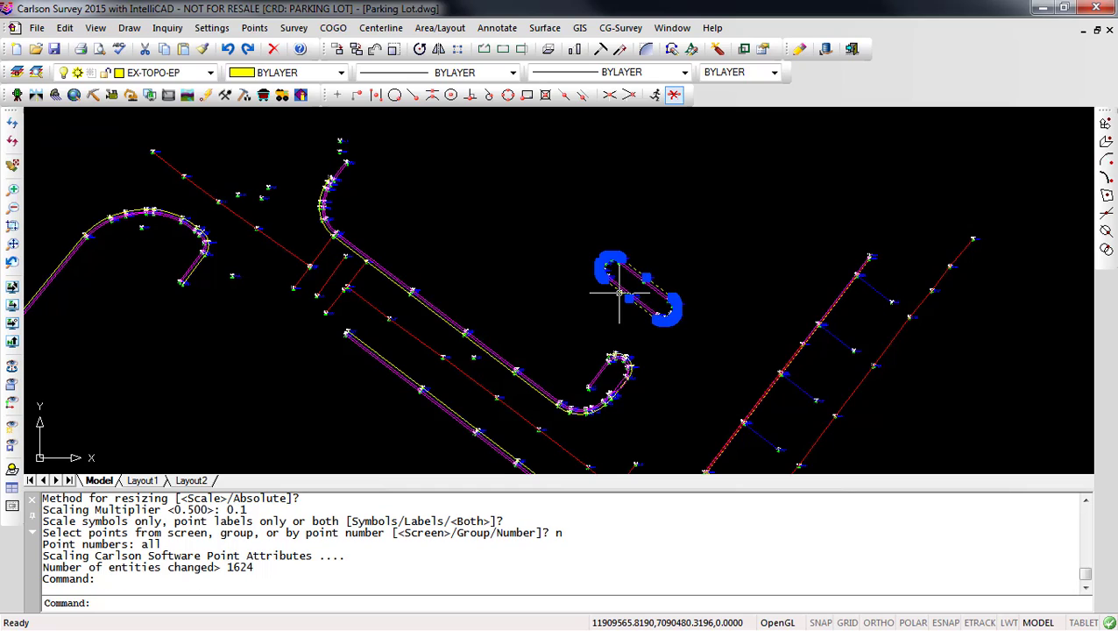